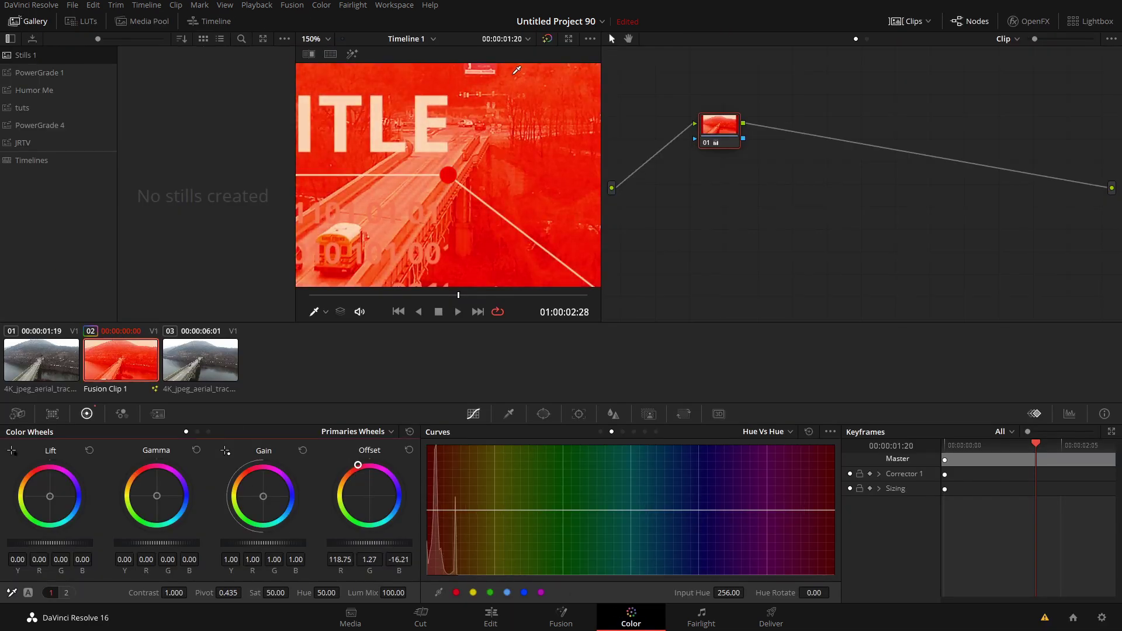
- Shift the Fusion clip's Gain to red 0.01, green 1.68 and blue 0.01, and fit the image in the viewer
left_click_drag(263, 497, 240, 519)
left_click(316, 39)
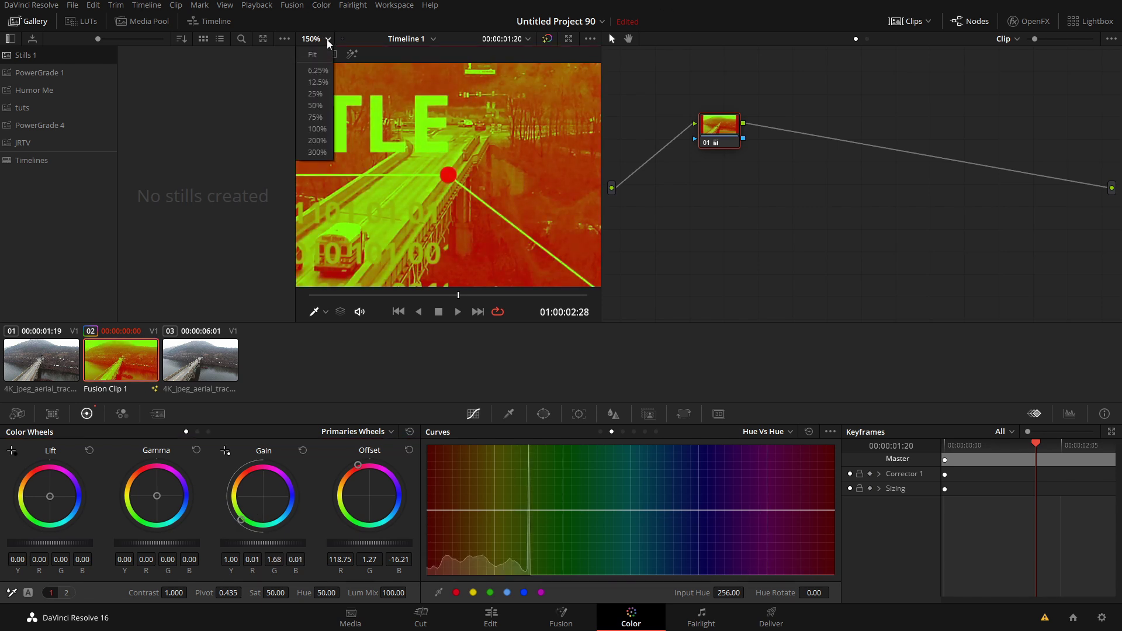
left_click(321, 57)
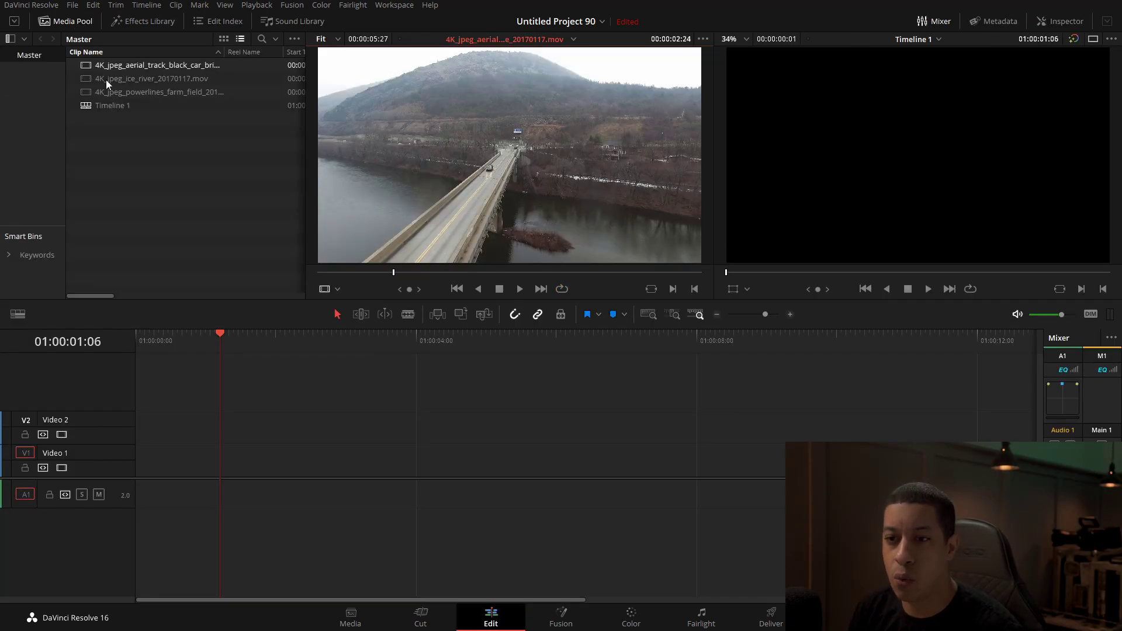
- Place the 4K aerial bridge clip at the start of Video 1 and split it at 01:00:01:08
left_click_drag(108, 66, 242, 468)
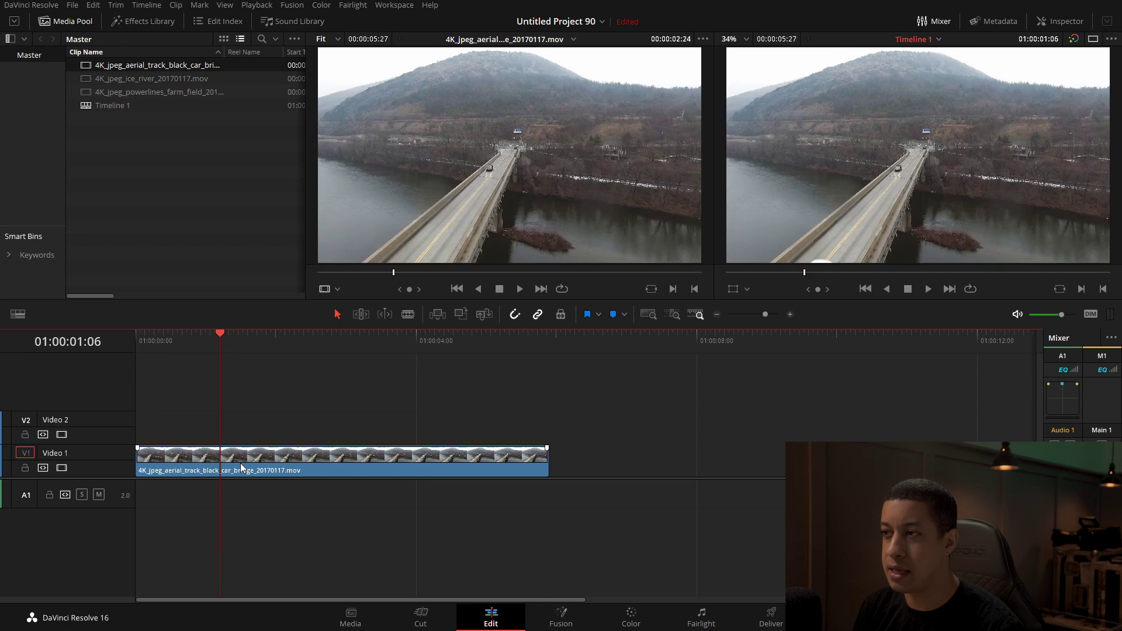
left_click_drag(226, 335, 227, 337)
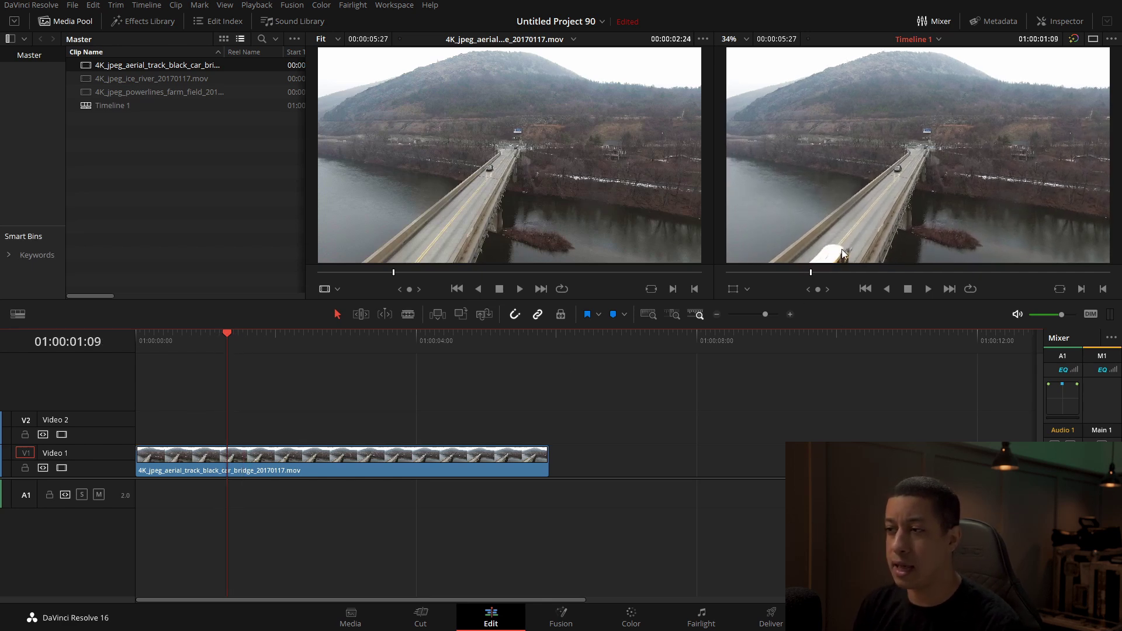
mouse_move(227, 347)
left_mouse_down()
mouse_move(215, 346)
mouse_move(224, 348)
left_mouse_up()
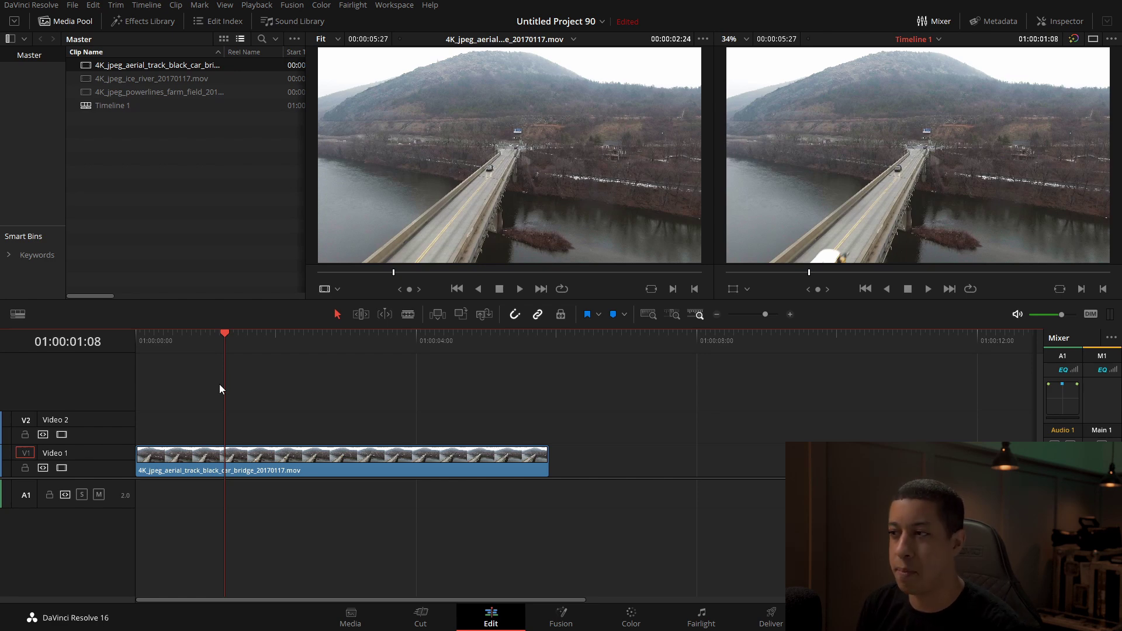
mouse_move(227, 354)
left_mouse_down()
mouse_move(224, 343)
mouse_move(209, 347)
mouse_move(225, 350)
left_mouse_up()
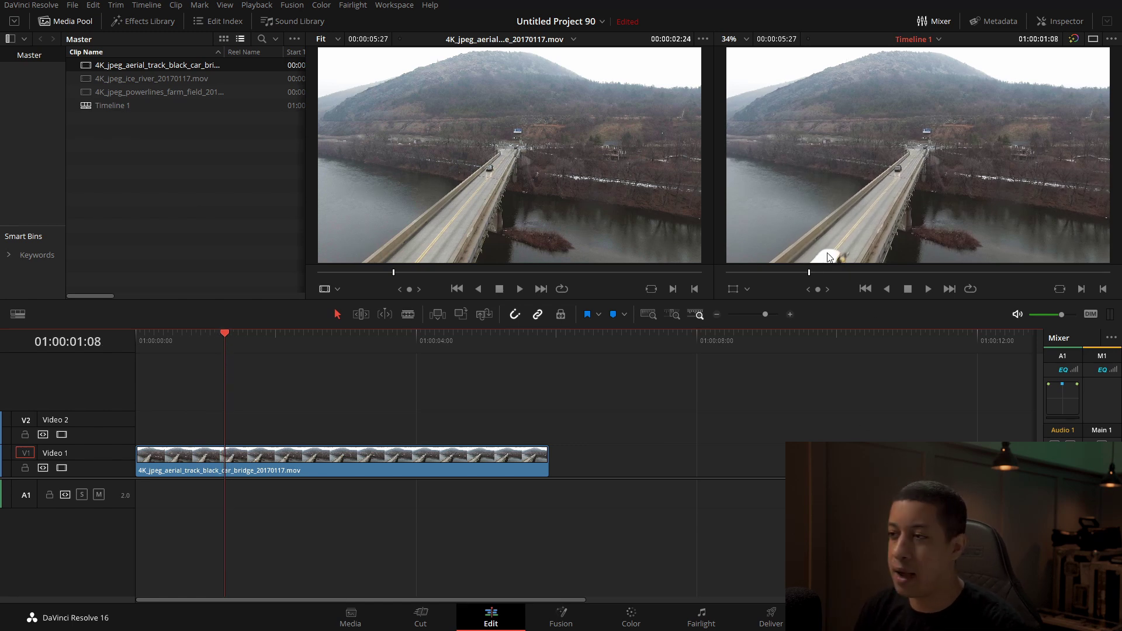
key("ctrl+b")
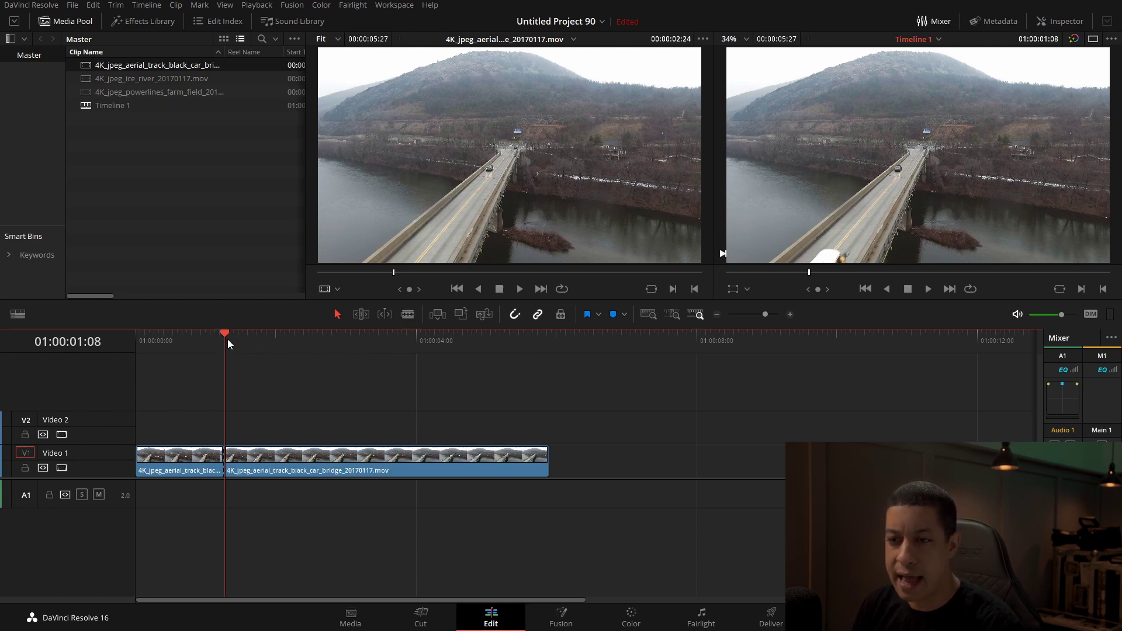
- Split the longer remaining bridge segment at 01:00:04:12
left_click_drag(226, 339, 443, 346)
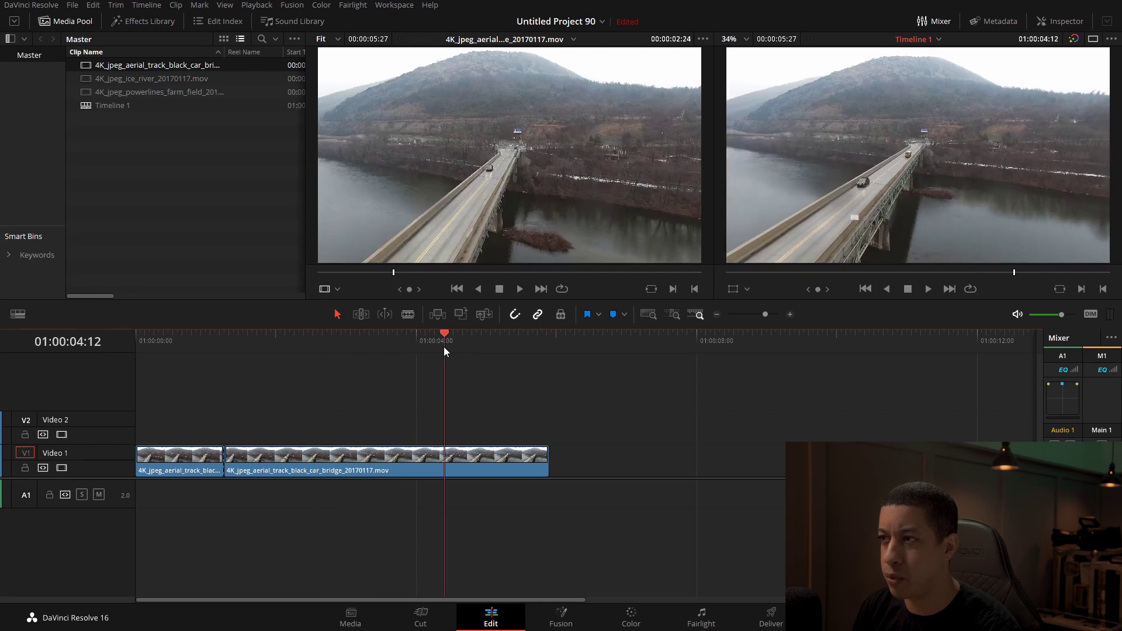
key("ctrl+b")
- Inspect the middle bridge segment's node graph on the Fusion page at 01:00:02:29 and return to the Edit page
left_click(344, 374)
left_click(386, 463)
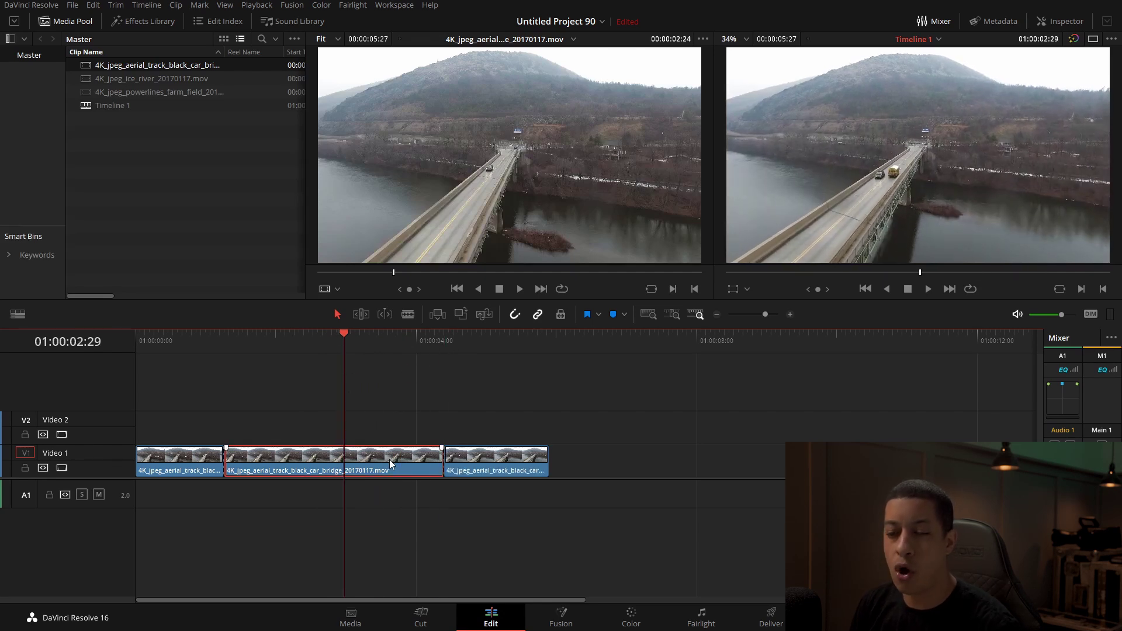
left_click(552, 618)
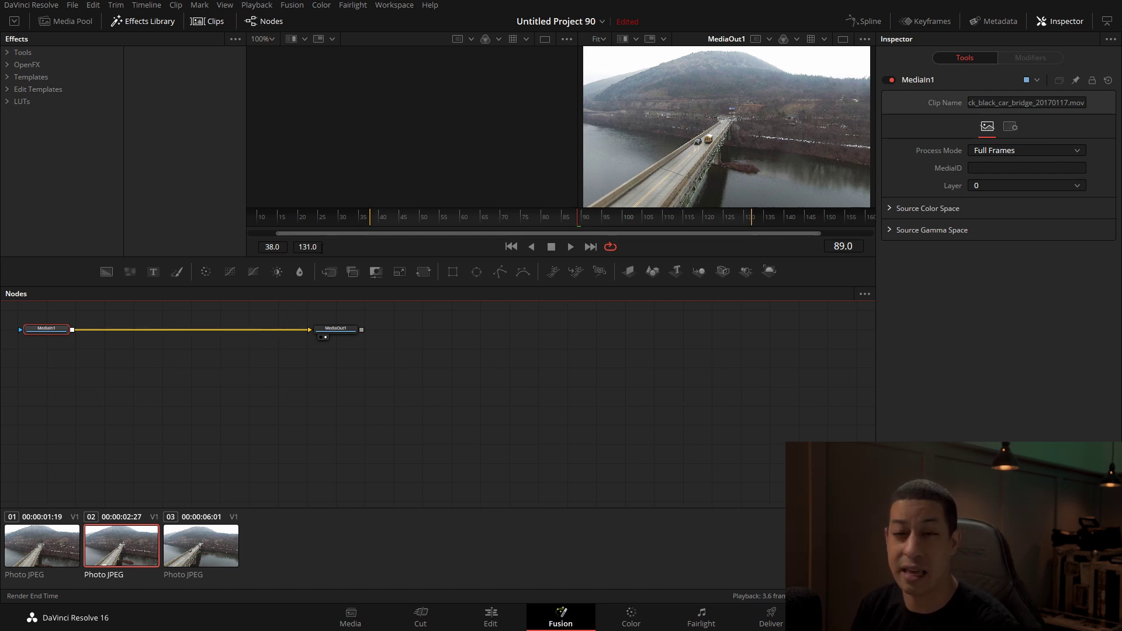
left_click(487, 620)
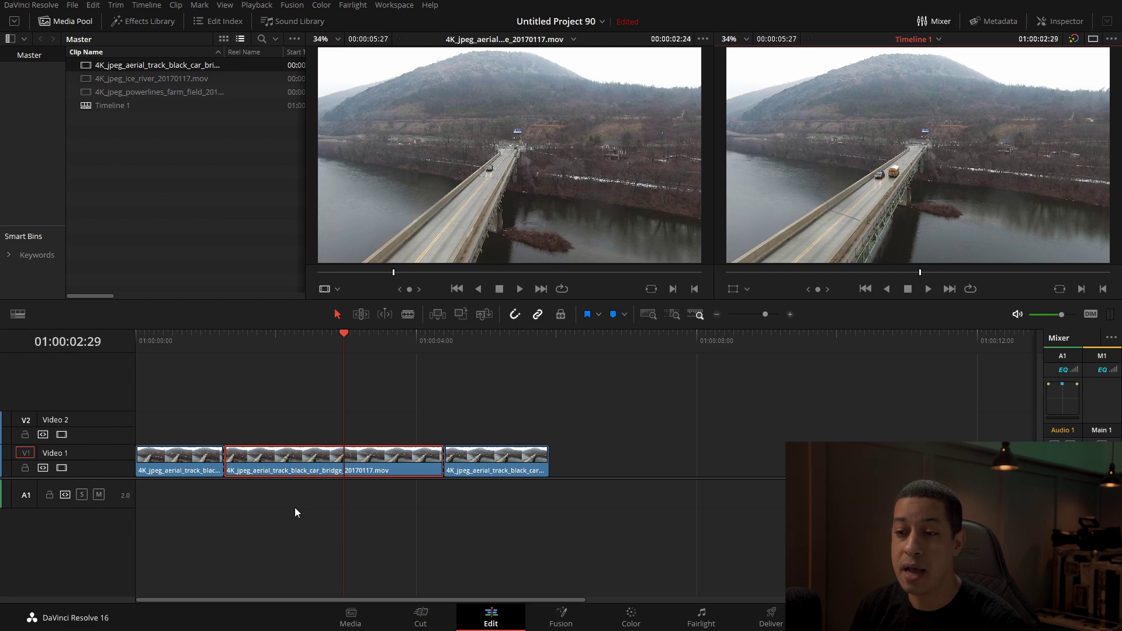
- Convert the middle bridge segment into a new Fusion clip and open it on the Fusion page
right_click(322, 462)
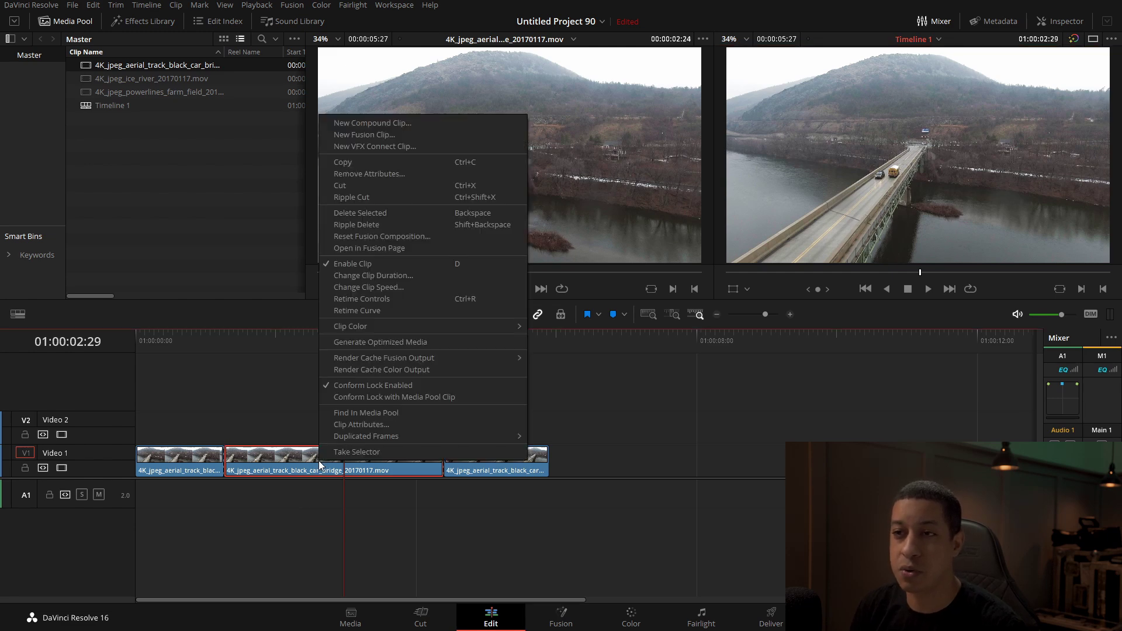
left_click(377, 137)
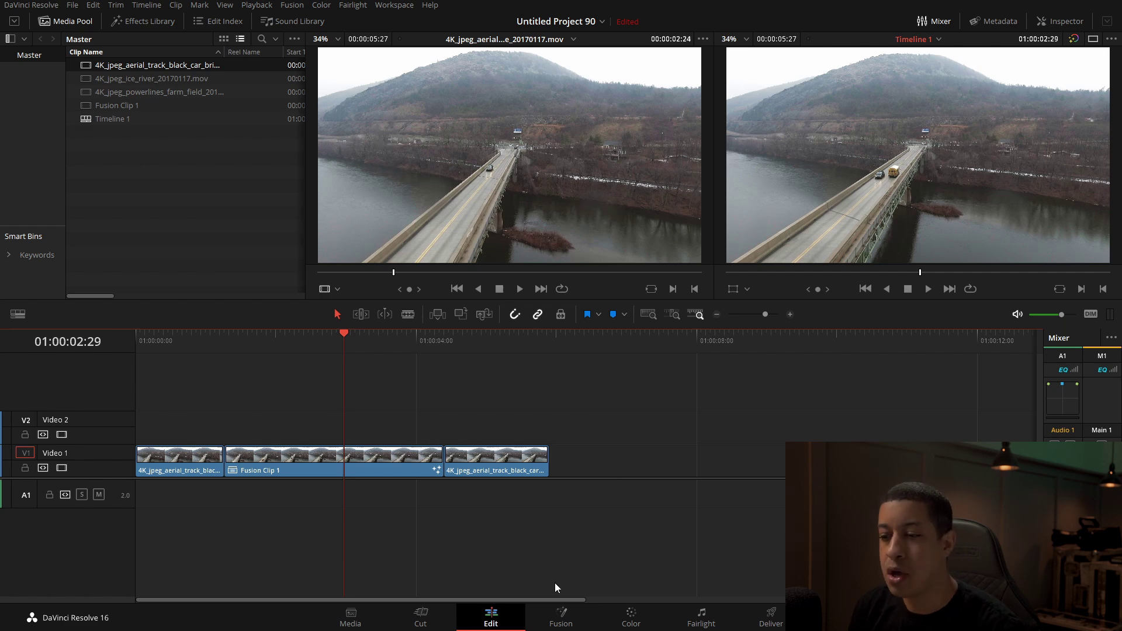
left_click(566, 624)
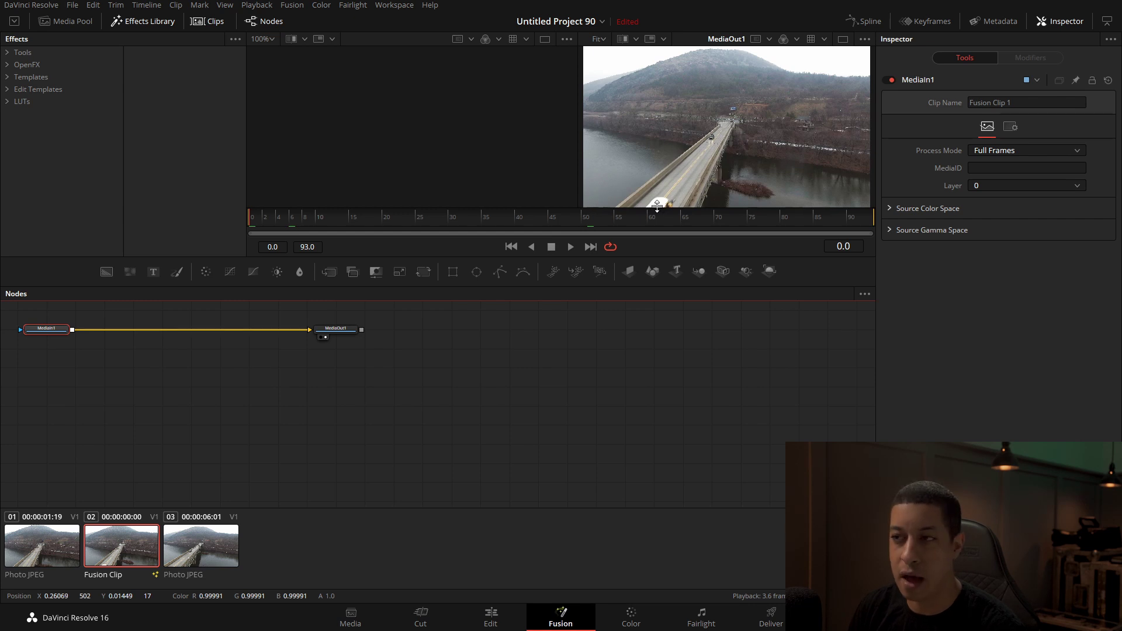
- Show clip names instead of media formats under the clip thumbnails
left_click_drag(364, 378, 460, 421)
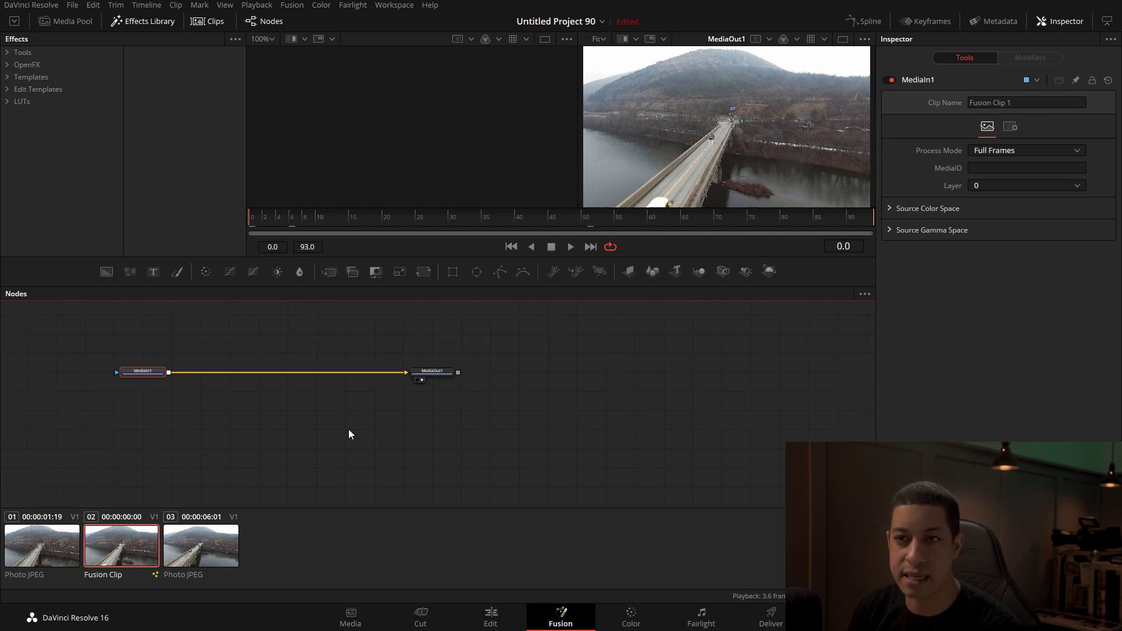
left_click(215, 21)
left_click(215, 22)
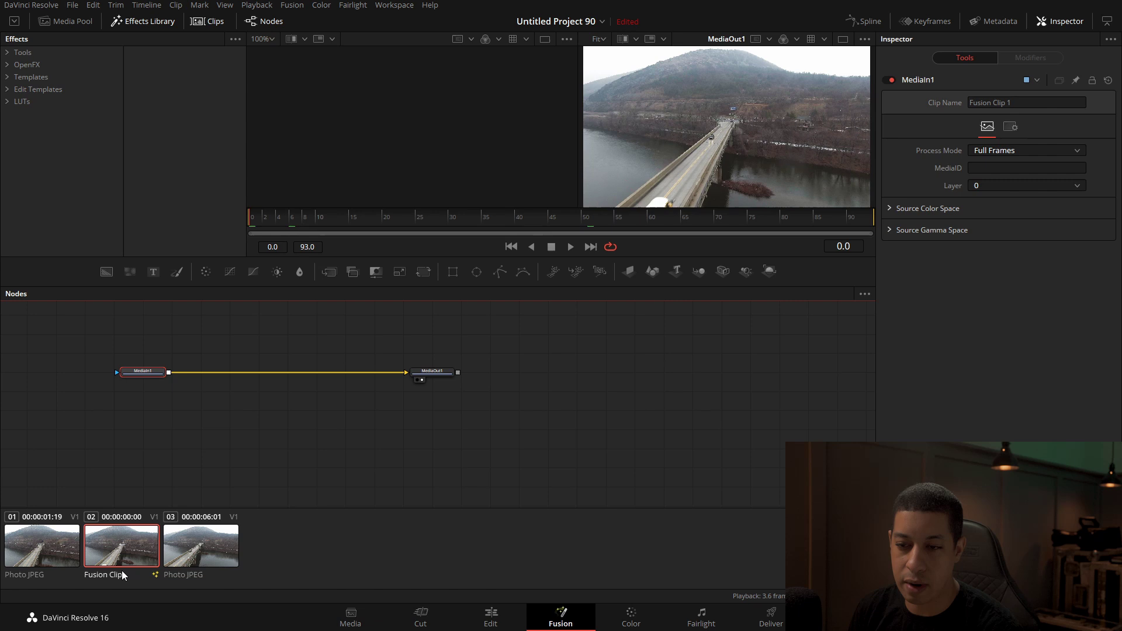
mouse_move(129, 576)
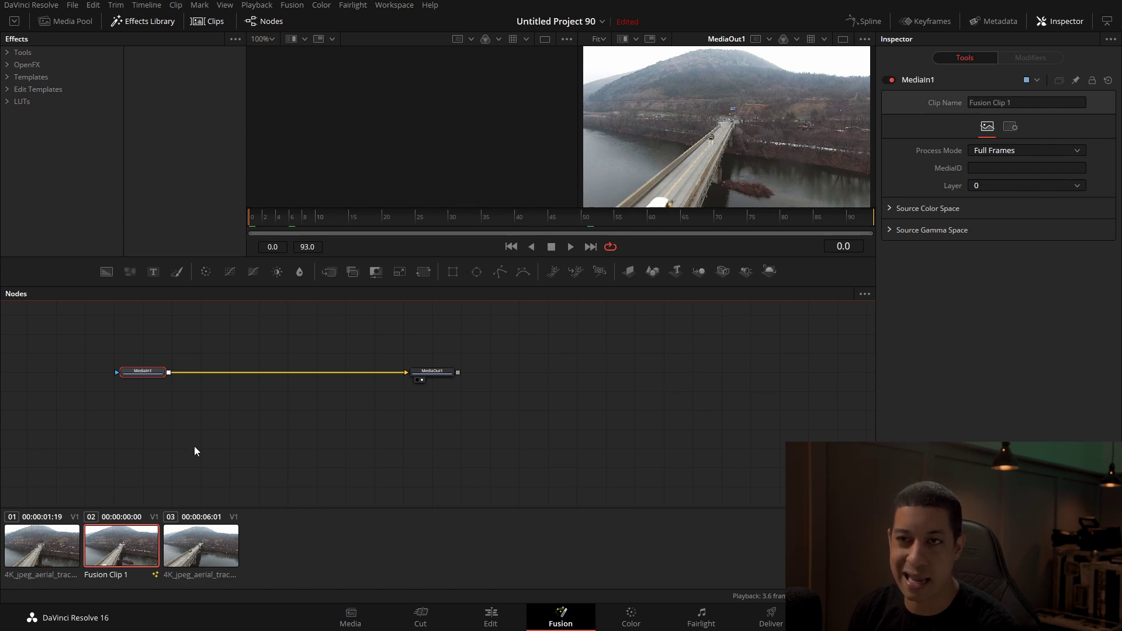
- Add the JRTV_Luna_Call_Out_1_R template from the JRTV_Luna_Call_Outs templates to the node graph
left_click(7, 77)
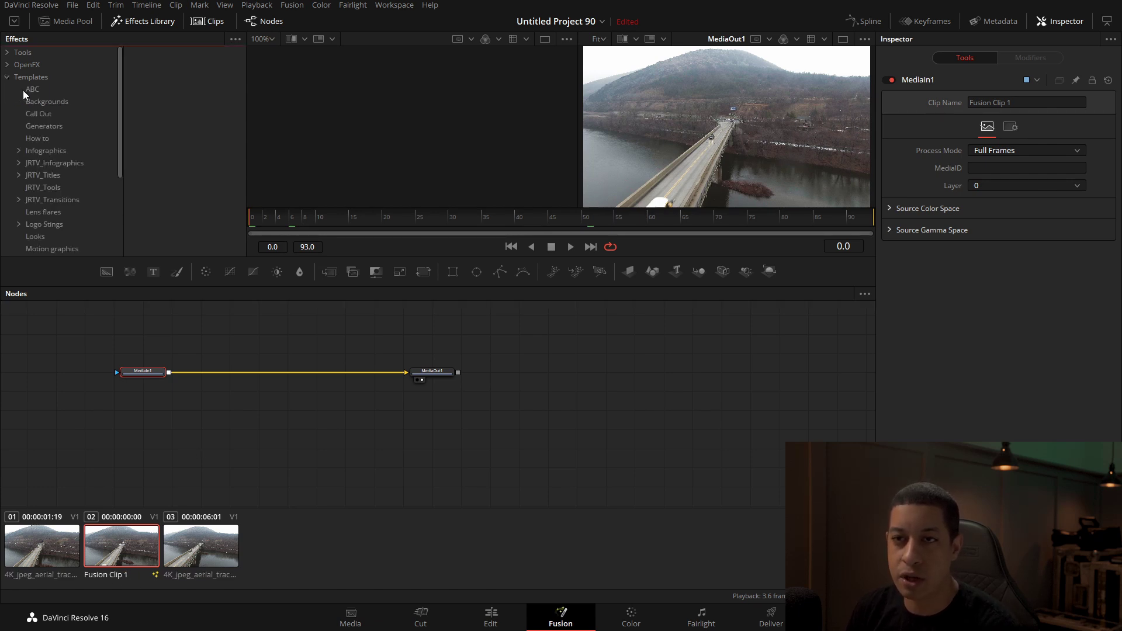
left_click(18, 164)
left_click(48, 174)
left_click_drag(201, 94, 354, 340)
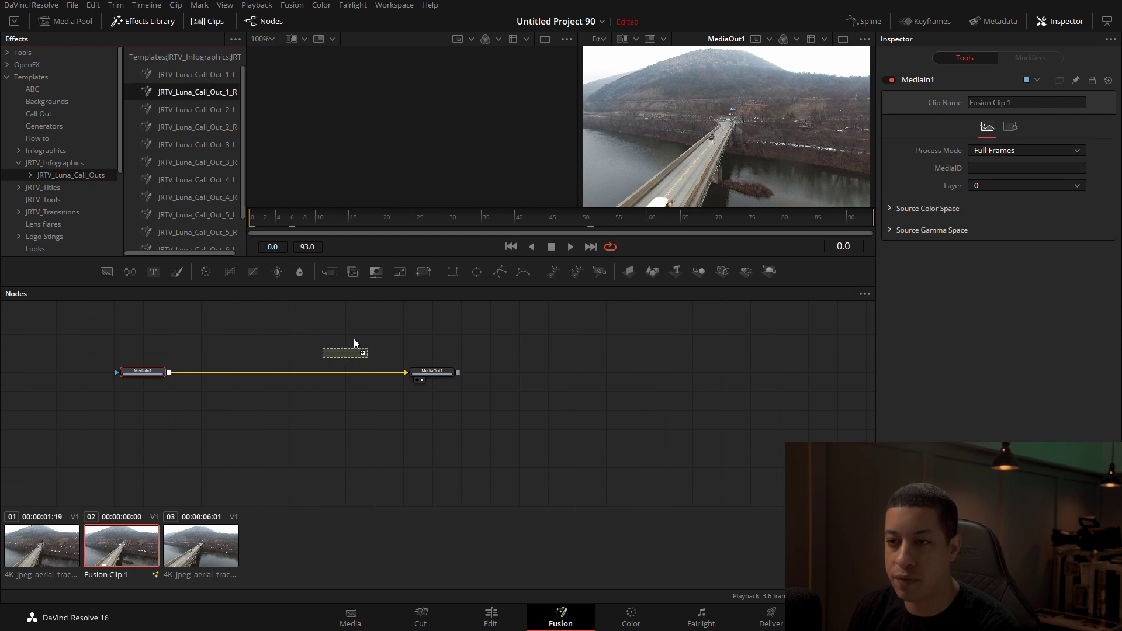
- Merge the Luna call-out over MediaIn1 and feed the merge into MediaOut1, spacing the nodes apart
left_click_drag(445, 373, 531, 449)
left_click_drag(429, 373, 386, 421)
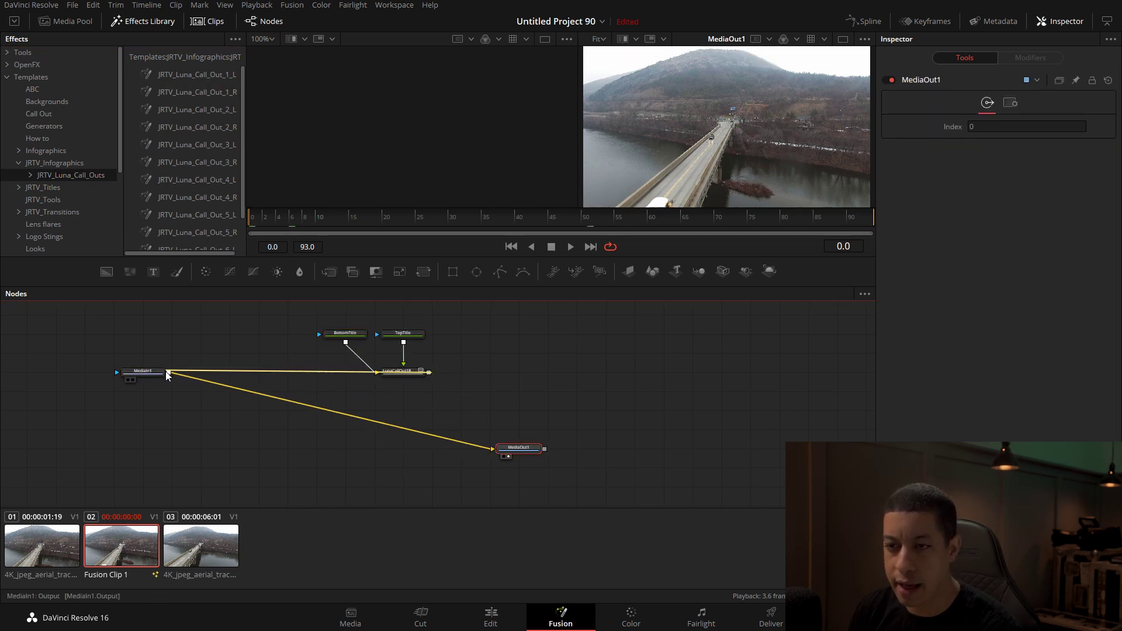
left_click_drag(482, 372, 395, 428)
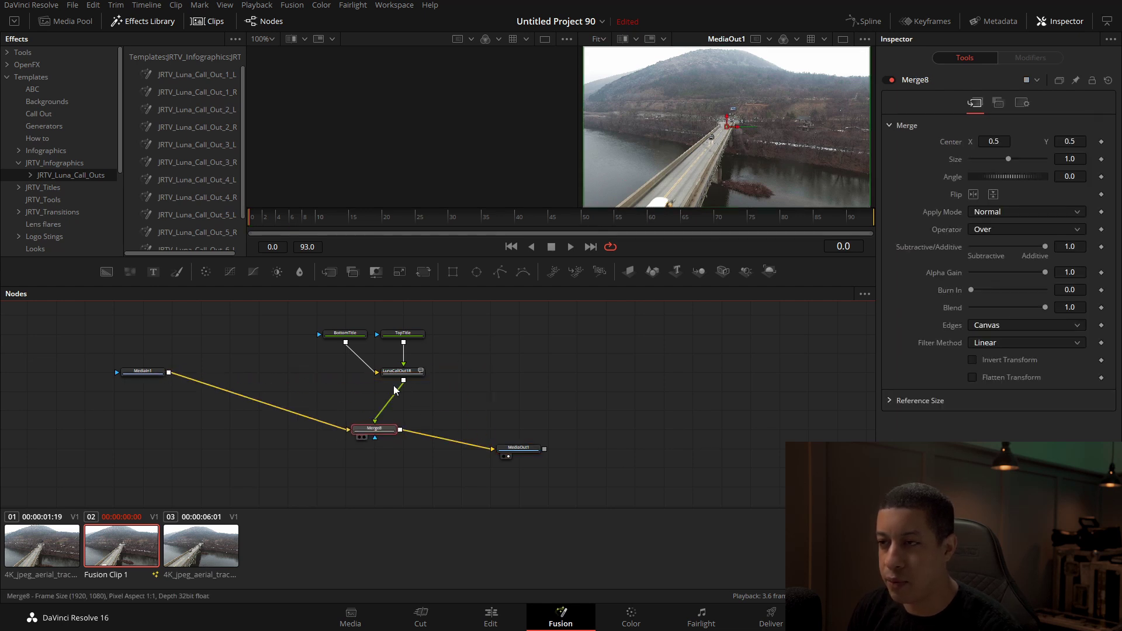
- Preview the call-out at frame 58 and check it in the Edit page timeline around 01:00:02:28
left_click_drag(391, 217, 643, 234)
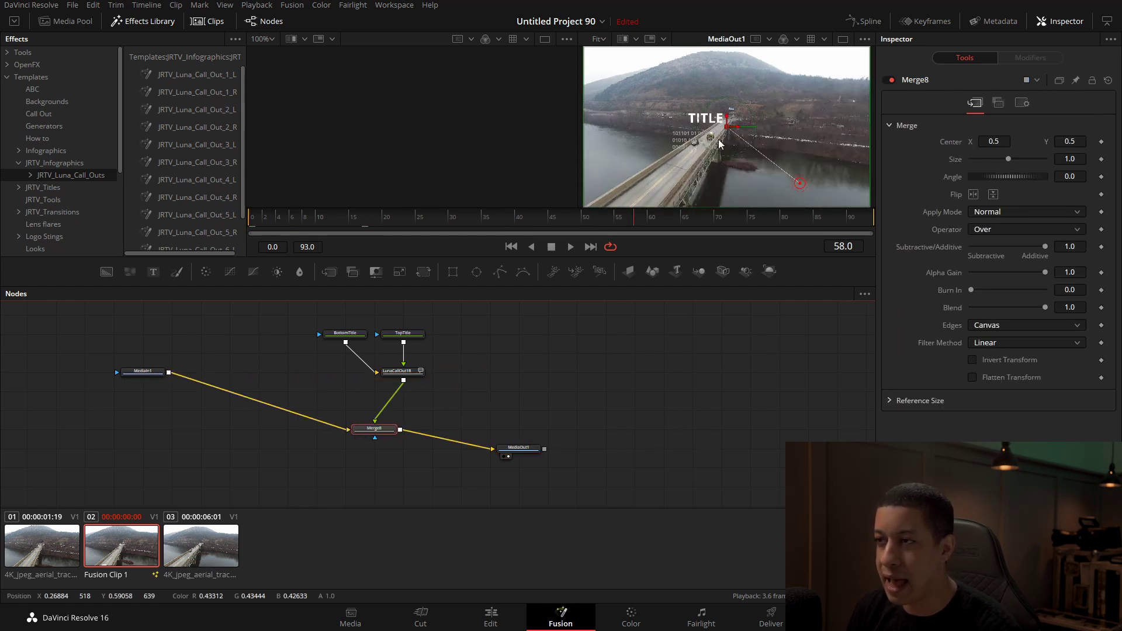
left_click(537, 462)
left_click(491, 615)
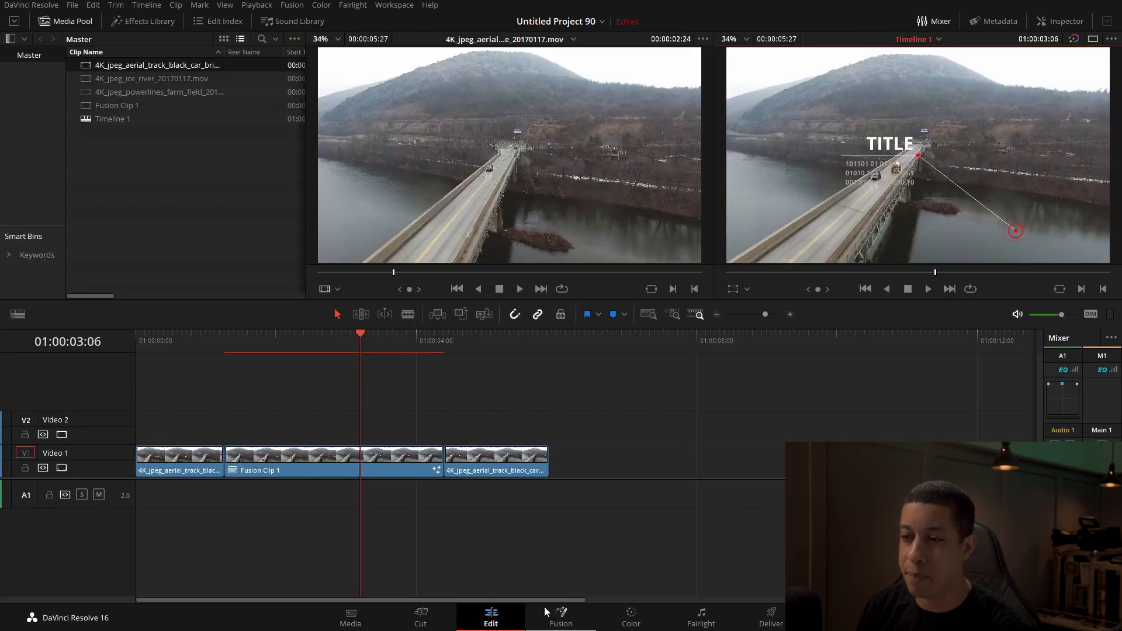
mouse_move(363, 342)
left_mouse_down()
mouse_move(261, 351)
mouse_move(343, 353)
left_mouse_up()
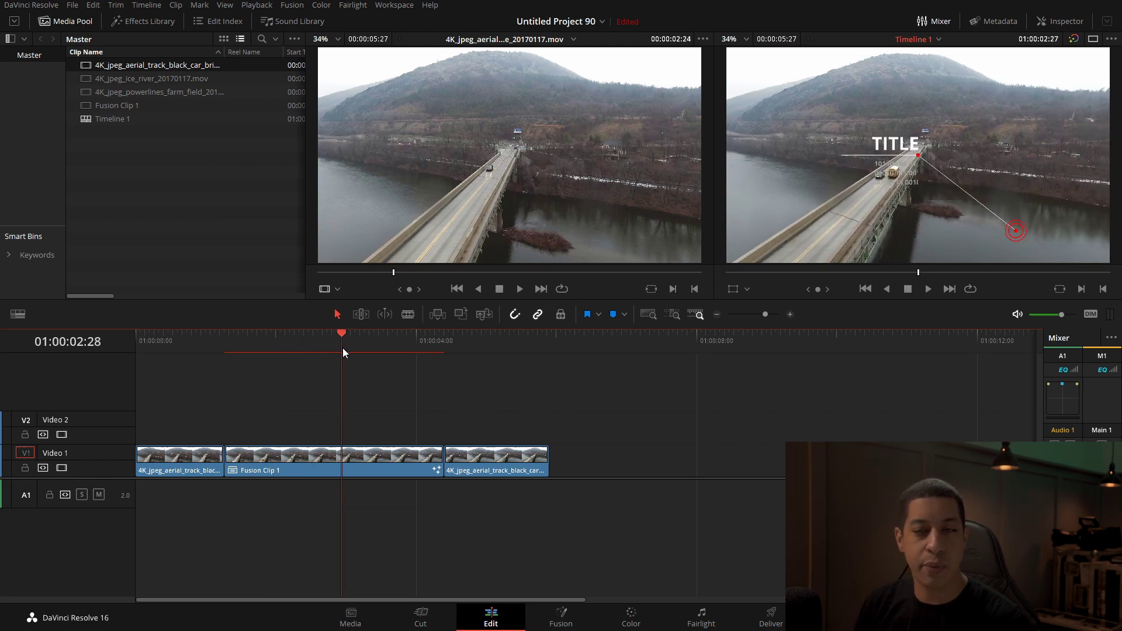
- Grade Fusion Clip 1 on the Color page with RGB Offset 118.75, 1.27, -16.21 and RGB Gain 0.01, 1.68, 0.01, fitting the viewer image
left_click(624, 620)
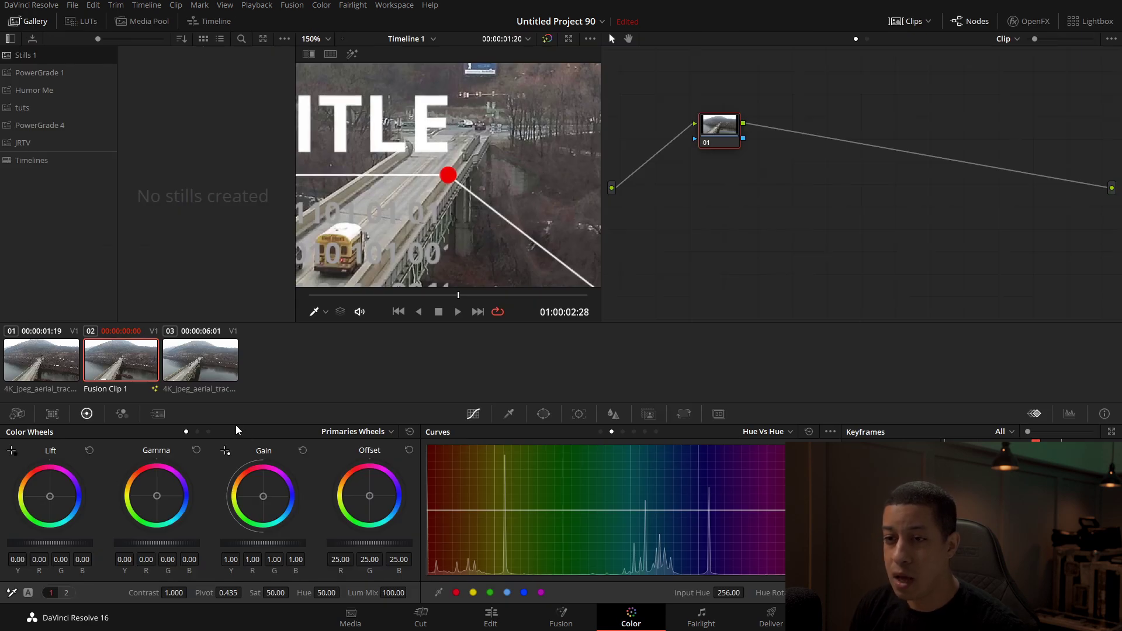
left_click_drag(370, 496, 358, 464)
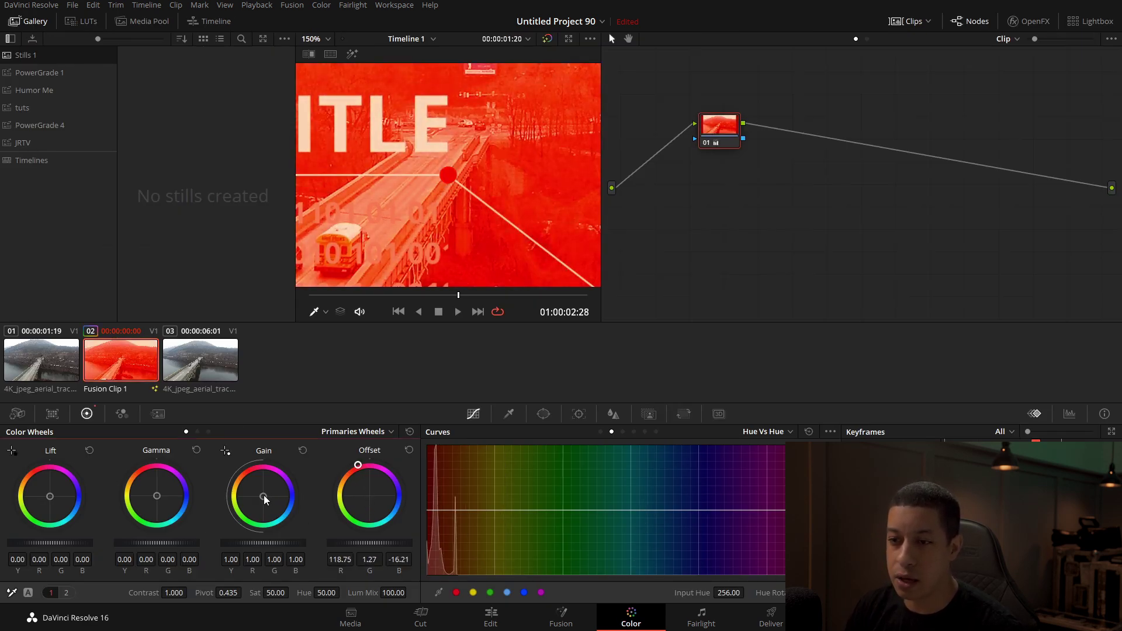
left_click_drag(264, 497, 241, 519)
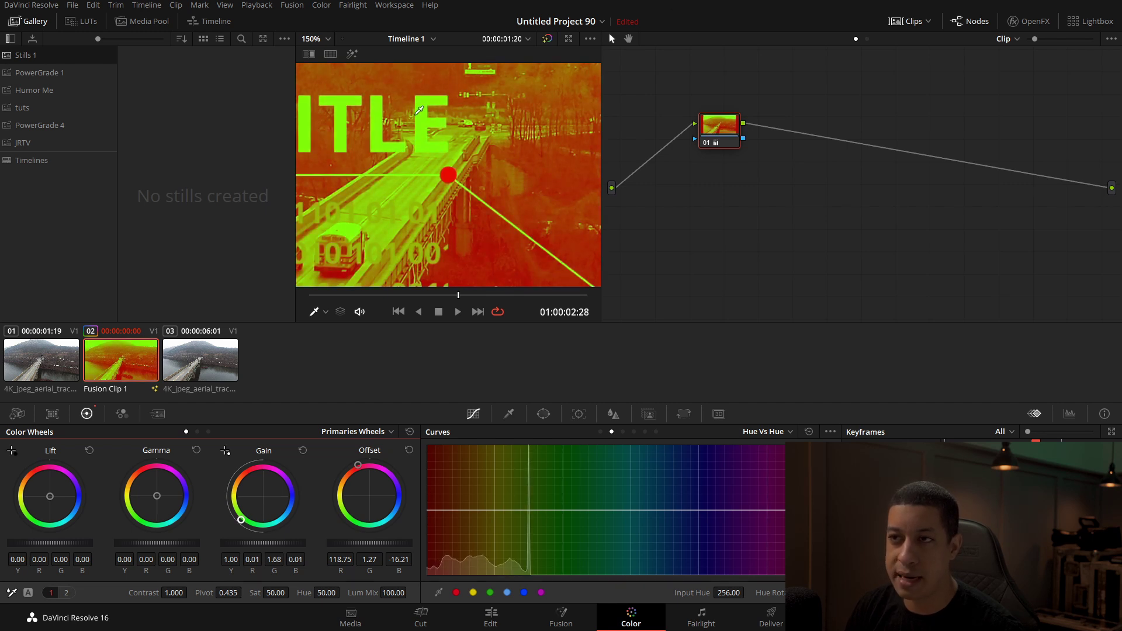
left_click(326, 39)
left_click(321, 59)
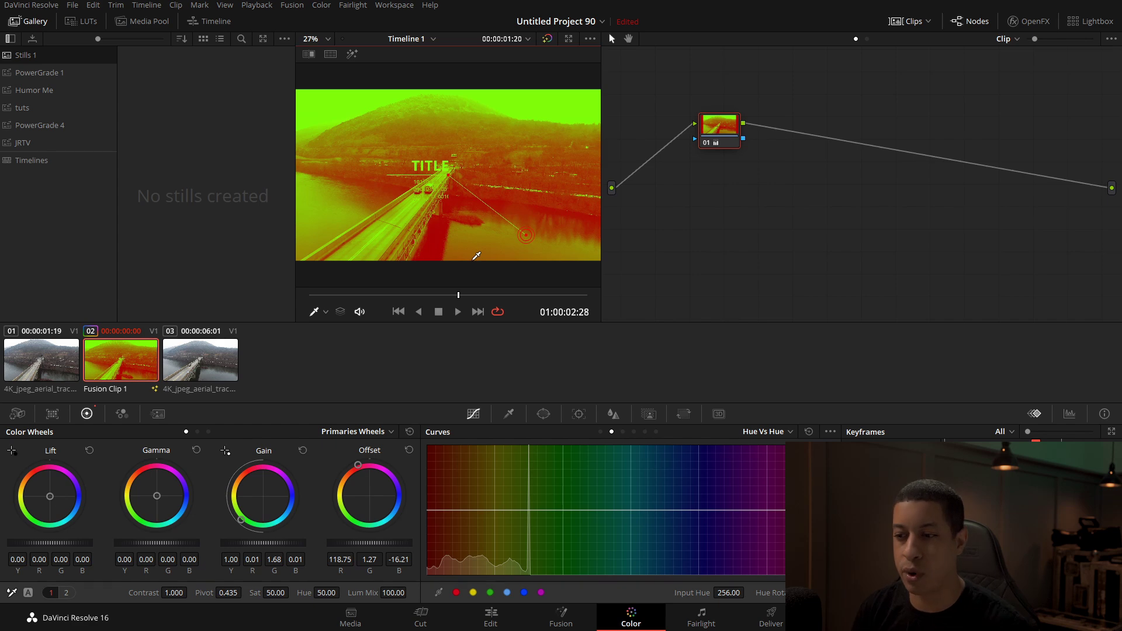
- Append another copy of the aerial bridge clip to Video 1 on the Edit page and isolate its middle section, ending at 01:00:09:16
left_click(474, 619)
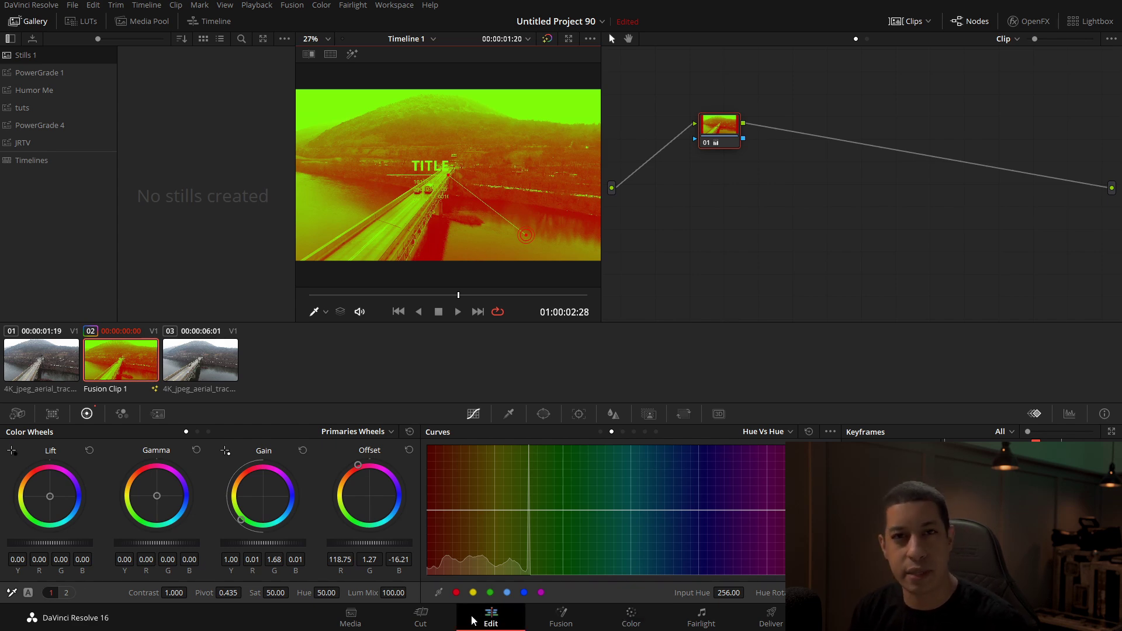
left_click(489, 618)
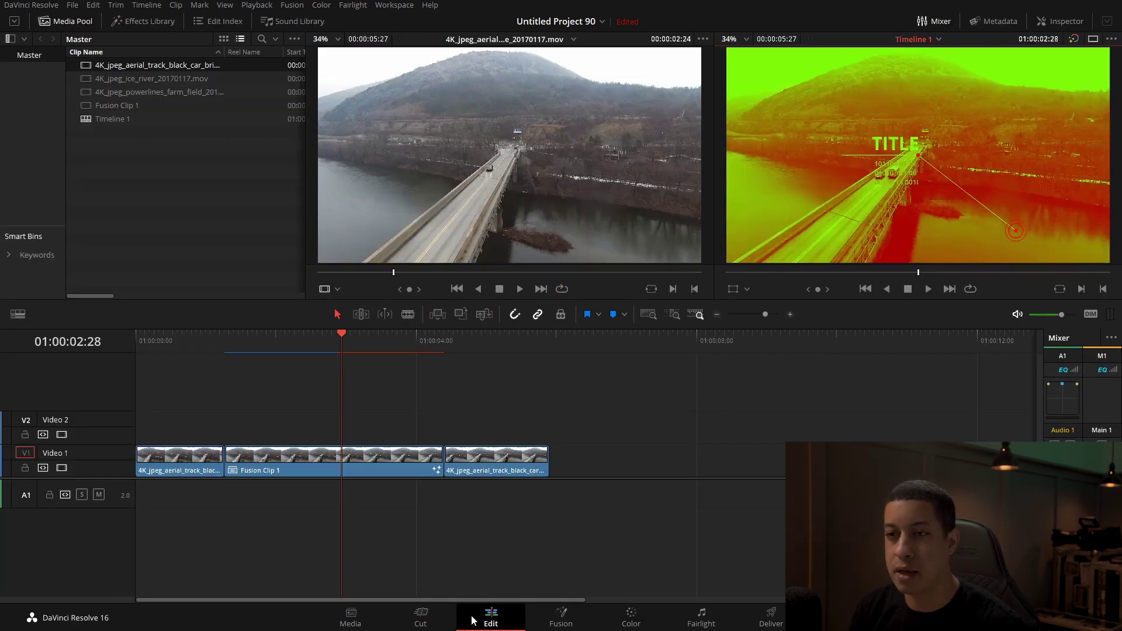
left_click_drag(117, 65, 561, 462)
left_click_drag(566, 333, 804, 335)
key("ctrl+b")
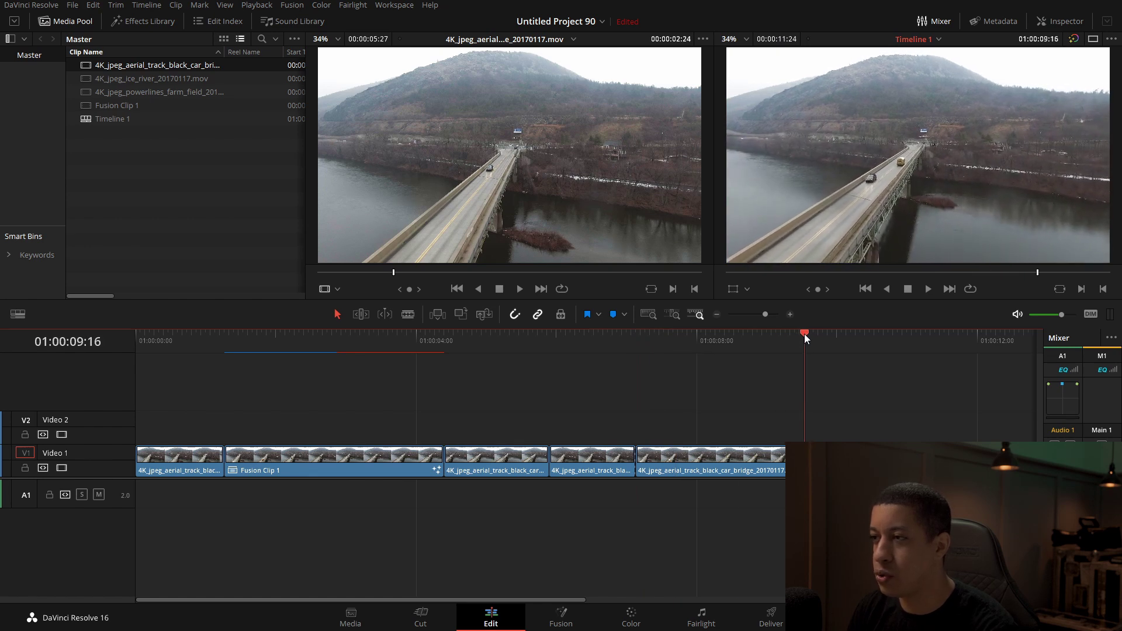
- Duplicate the new middle section directly above onto Video 2 and convert the copy into a new Fusion clip
left_click_drag(701, 461, 702, 429)
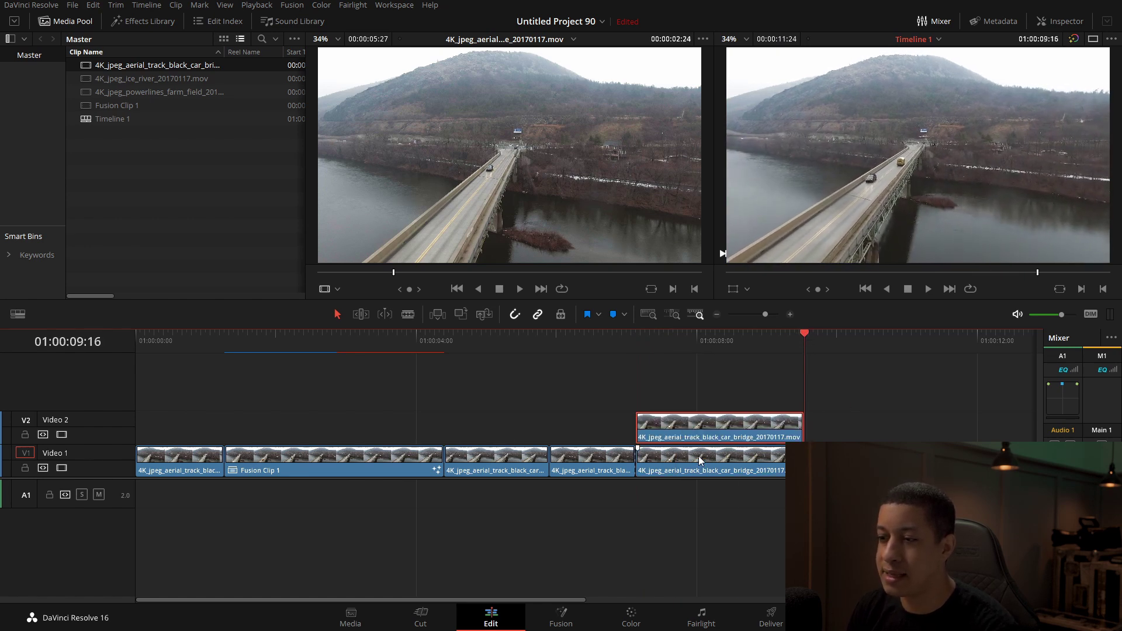
right_click(700, 432)
left_click(770, 108)
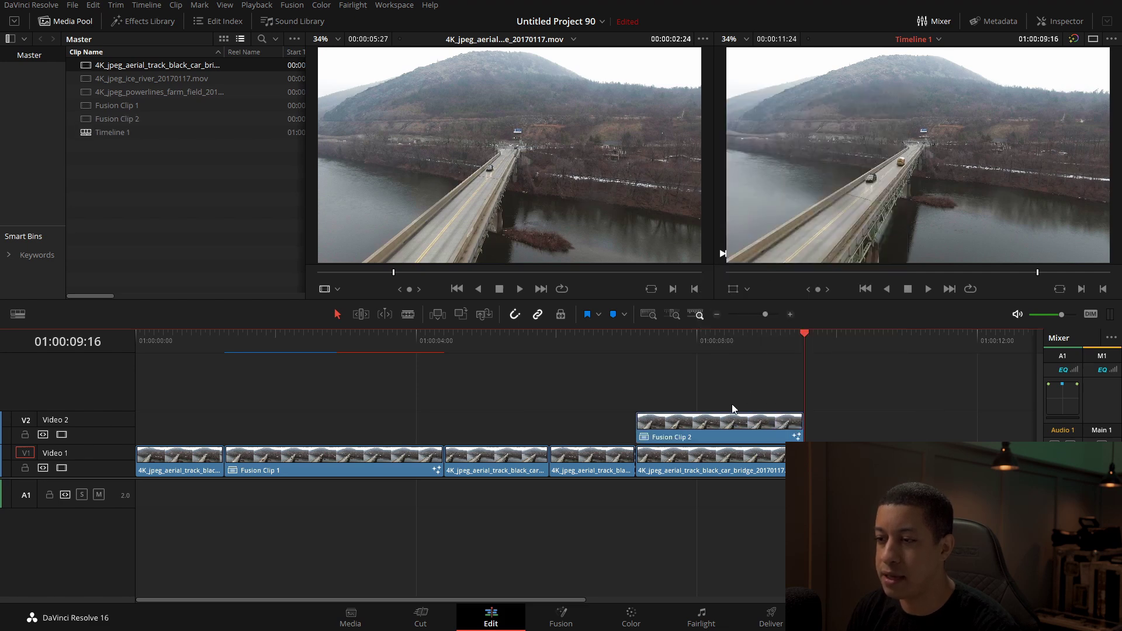
- Move the playhead to 01:00:07:20 and remove the Video 1 segments beneath and after Fusion Clip 2
left_click(672, 342)
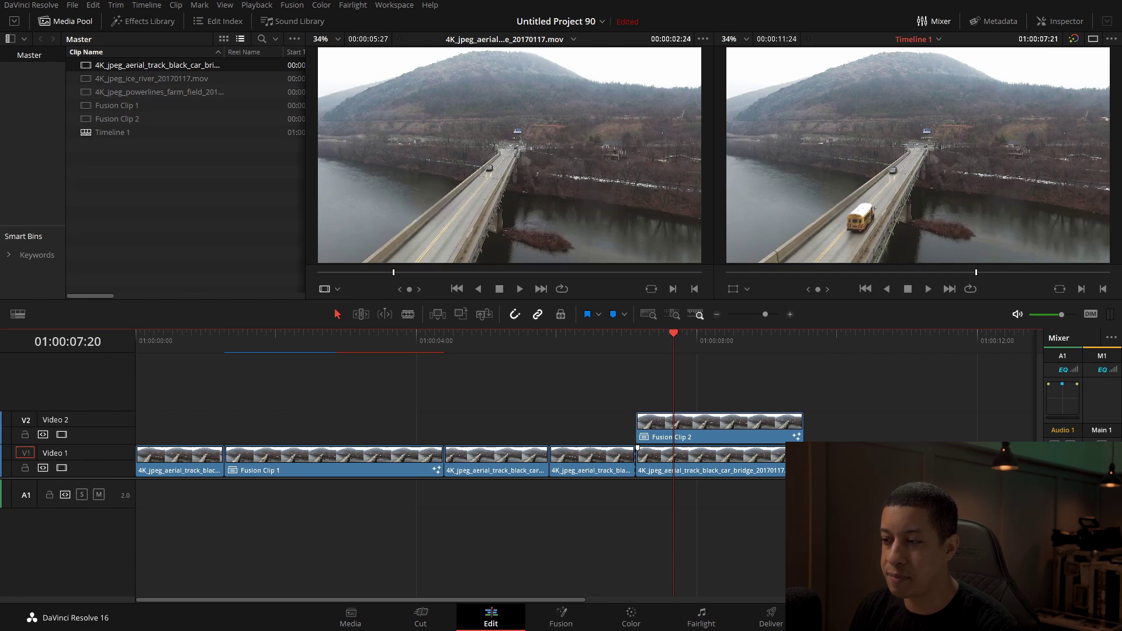
key("ctrl+z")
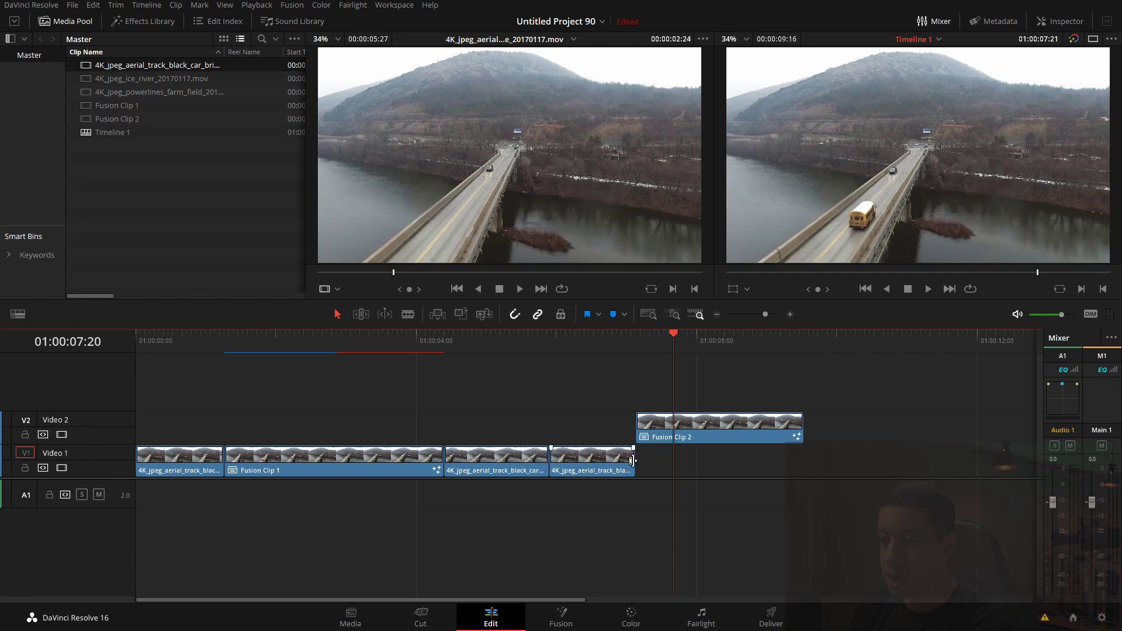
- Undo the recent timeline edits back to the uncut last bridge clip and duplicate it directly above onto Video 2
key("ctrl+z")
key("ctrl+z")
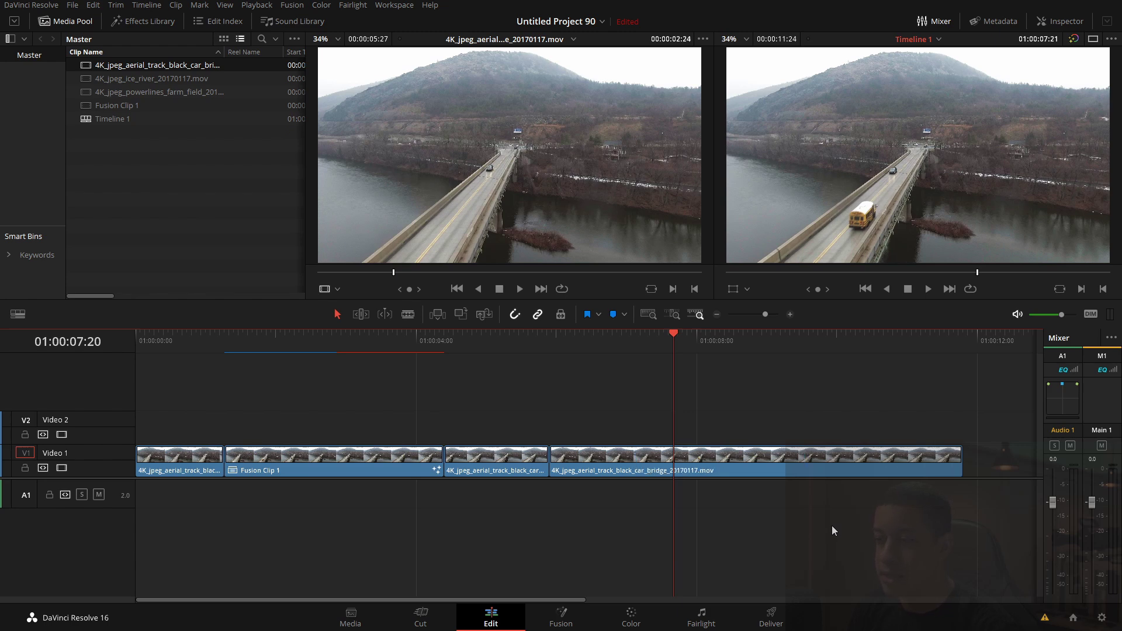
left_click_drag(741, 466, 727, 419)
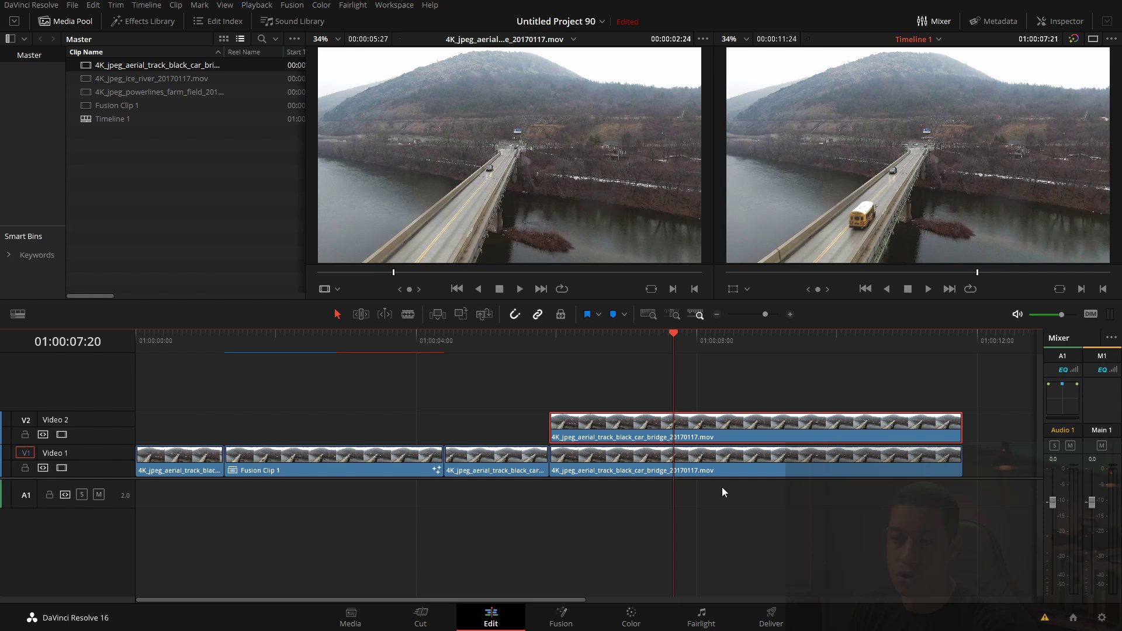
- Split the Video 2 copy at 01:00:07:03 and 01:00:09:16 to isolate its middle section
left_click(614, 335)
left_click_drag(612, 335, 634, 336)
key("ctrl+b")
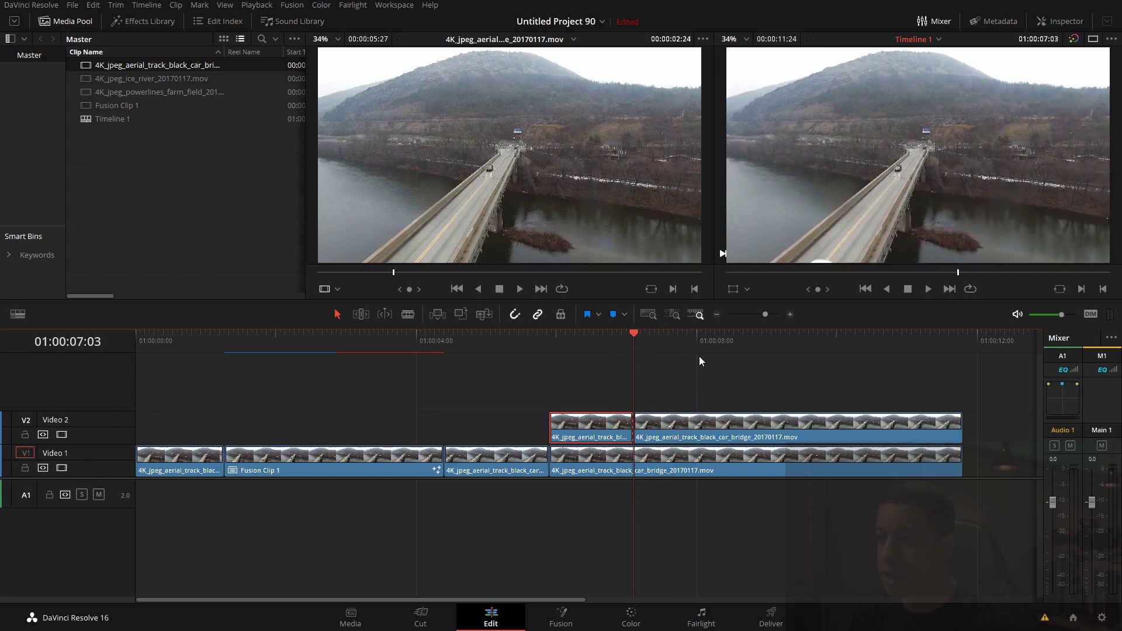
left_click_drag(745, 339, 791, 342)
left_click(826, 431)
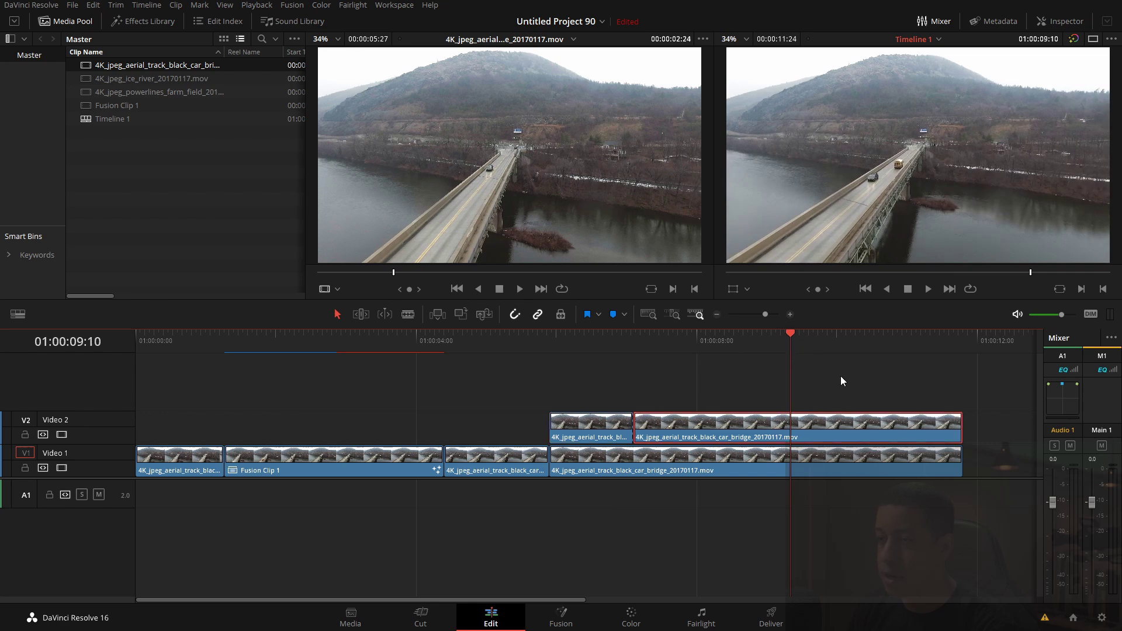
left_click(802, 333)
key("ctrl+b")
- Convert the middle Video 2 section into a new Fusion clip and open it on the Fusion page at 01:00:07:21
right_click(720, 427)
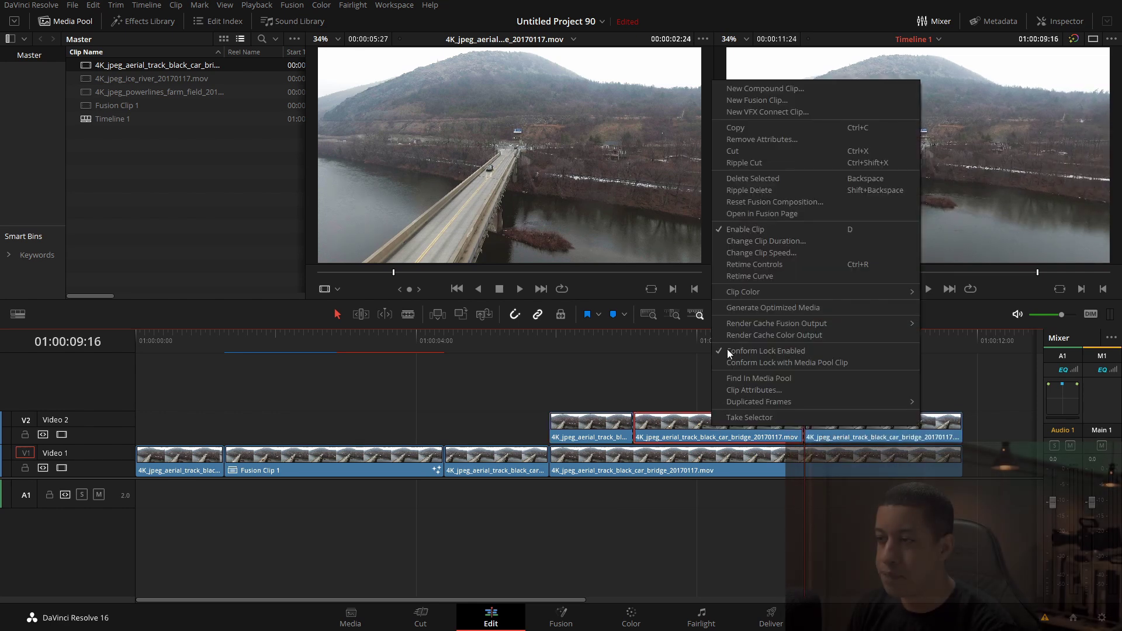
left_click(767, 97)
left_click(675, 341)
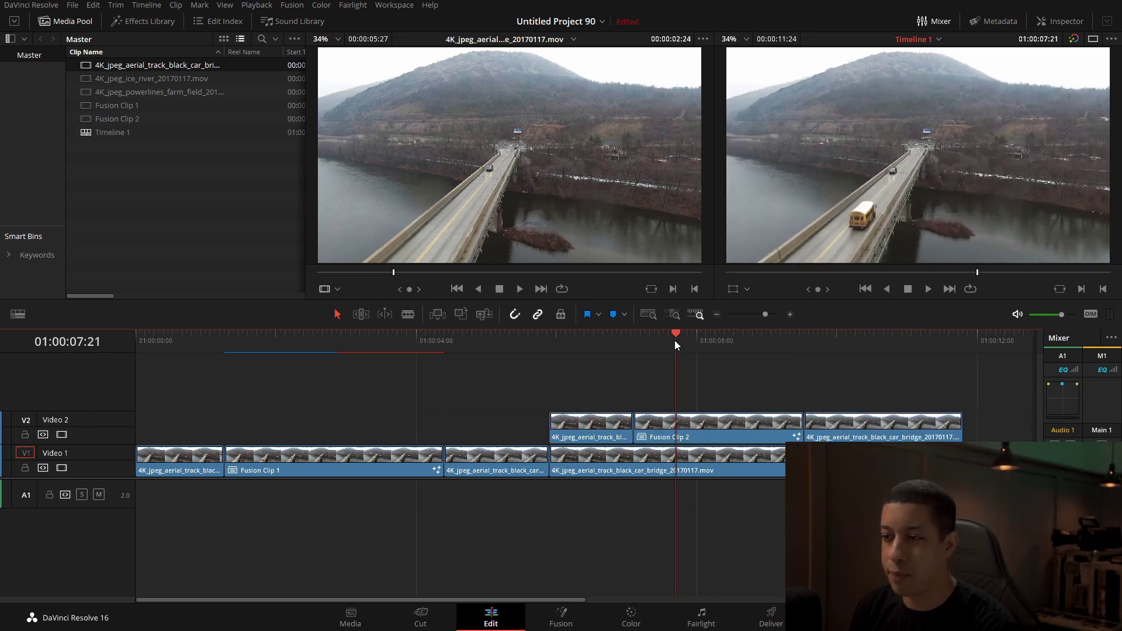
left_click(570, 625)
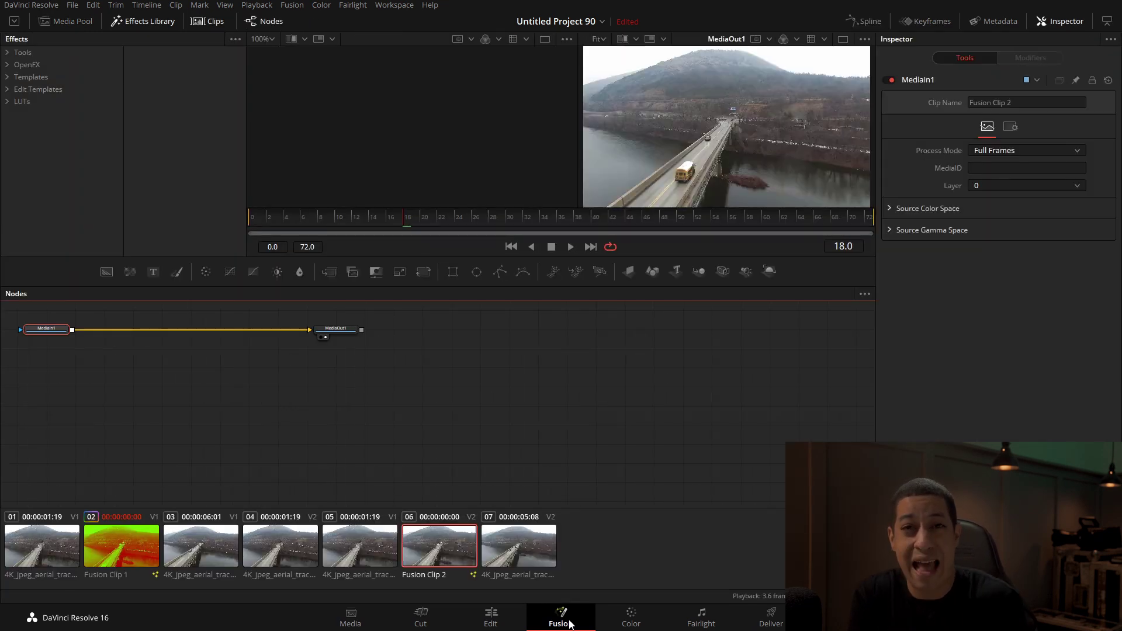
- Add the JRTV_Luna_Call_Out_1_L template to the node graph, above the line between MediaIn1 and MediaOut1
left_click_drag(204, 396, 340, 503)
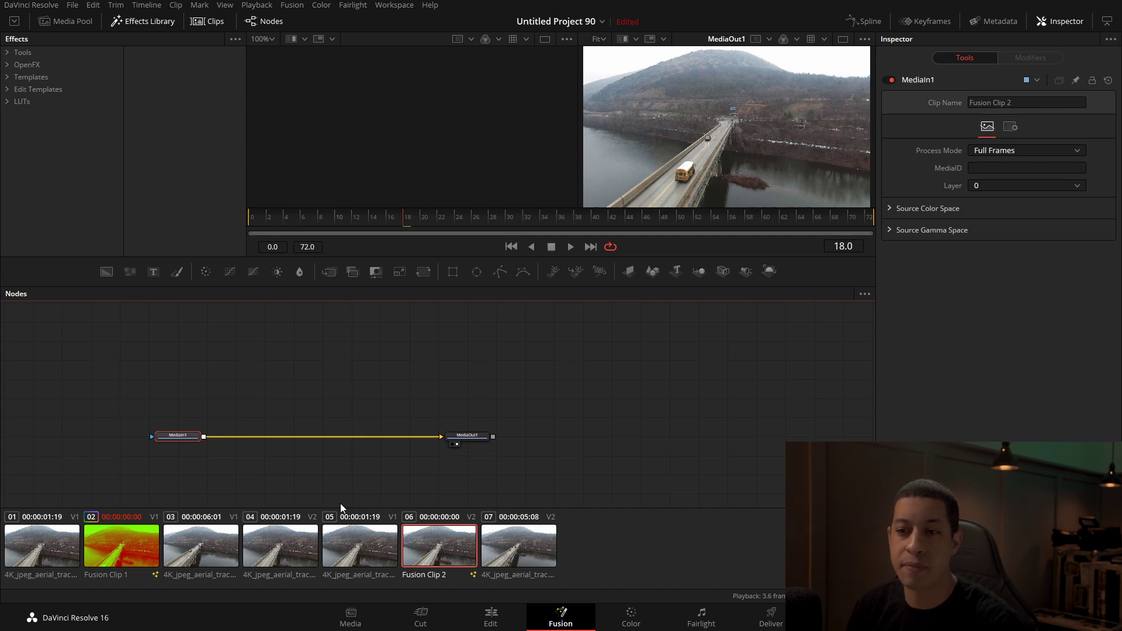
left_click(7, 77)
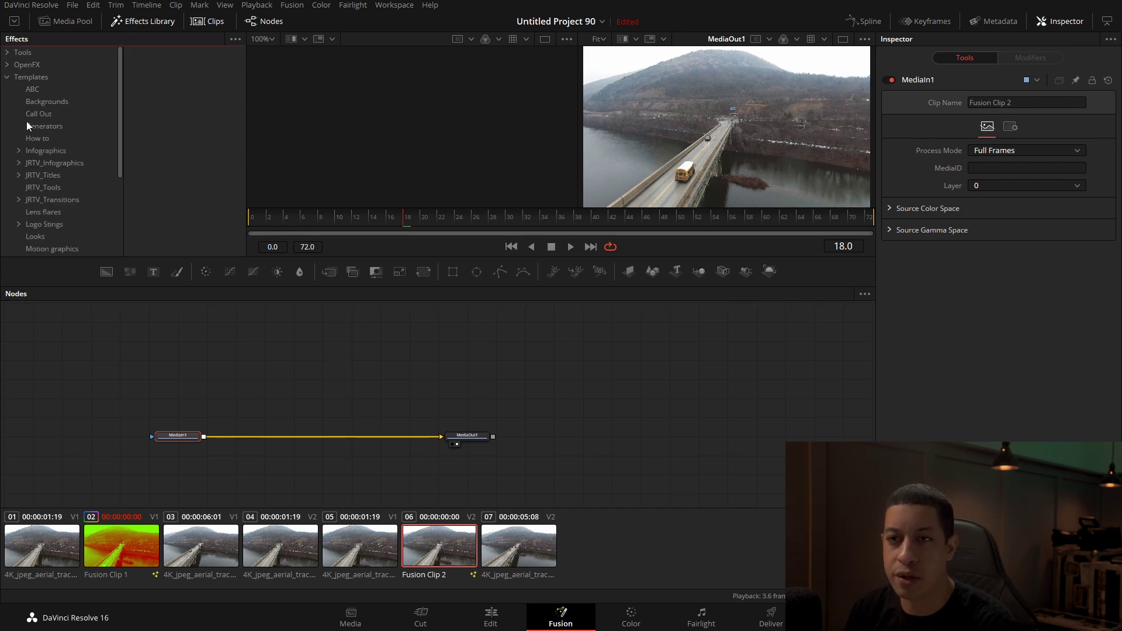
left_click(20, 163)
left_click(61, 175)
left_click_drag(190, 72, 520, 323)
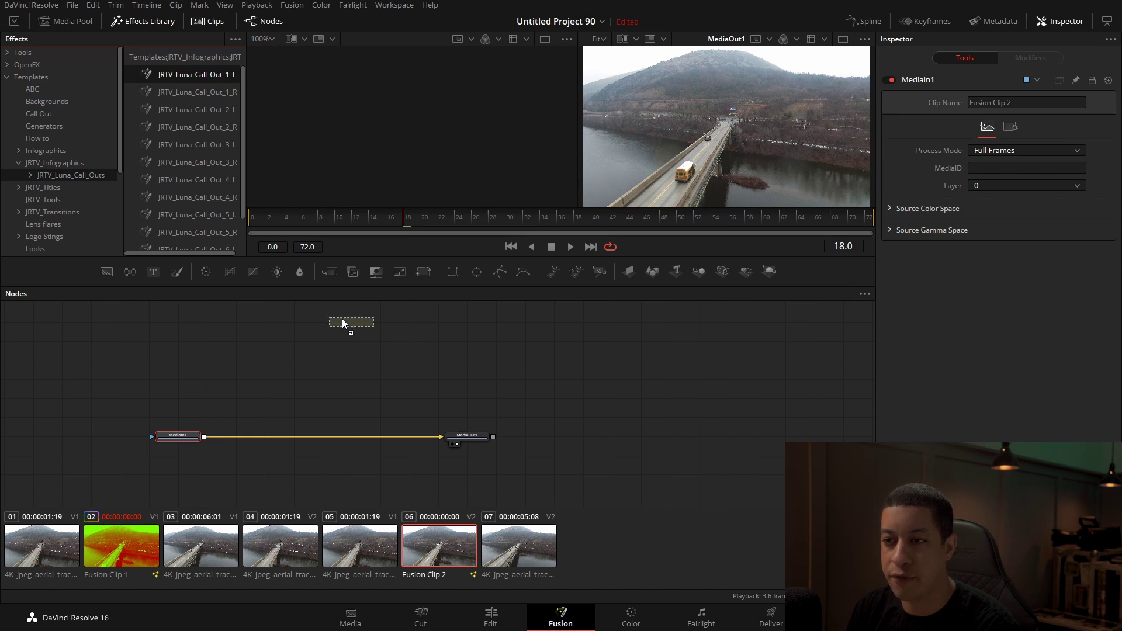
left_click_drag(342, 320, 343, 320)
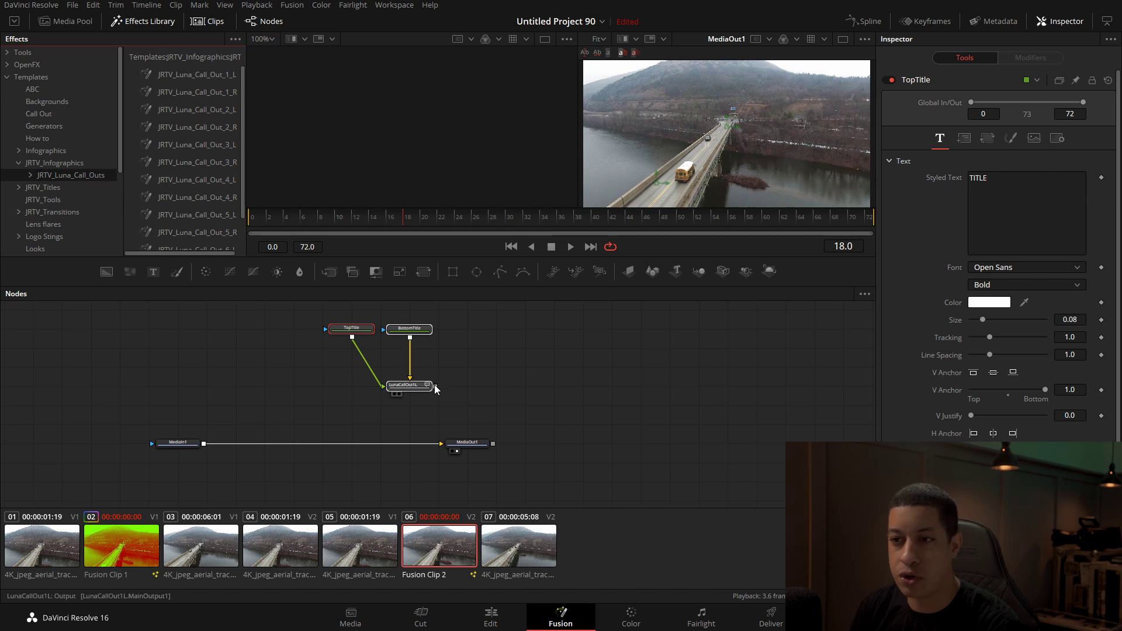
- Merge the call-out over MediaIn1, space out MediaOut1, and preview Merge1 in the second viewer through to frame 59
left_click_drag(435, 388, 205, 448)
left_click_drag(429, 461, 554, 444)
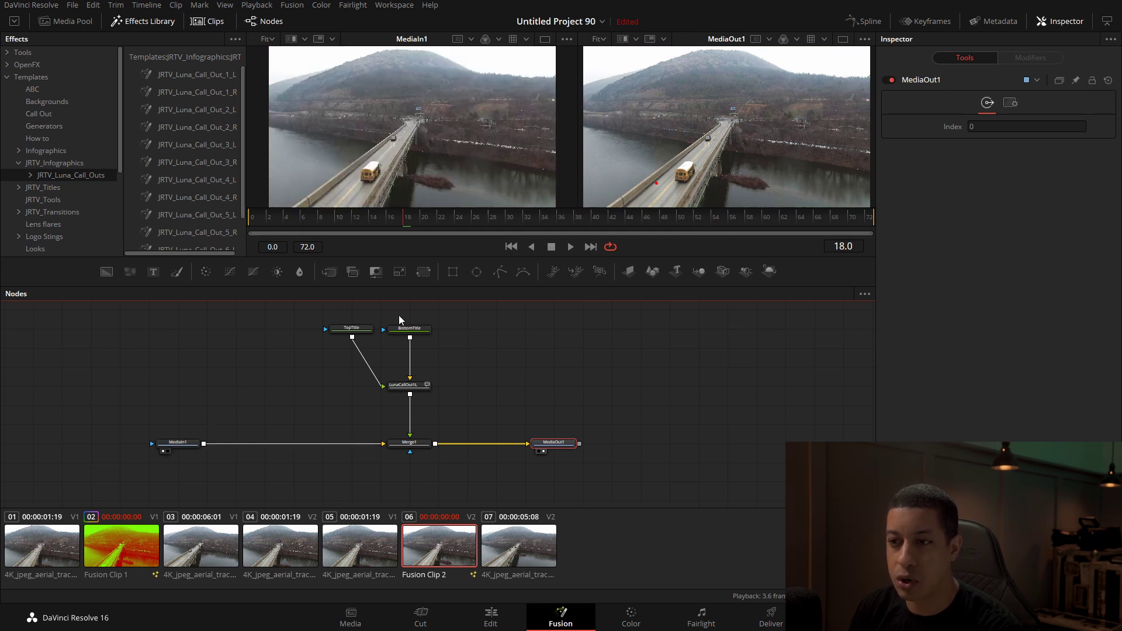
left_click_drag(409, 443, 643, 146)
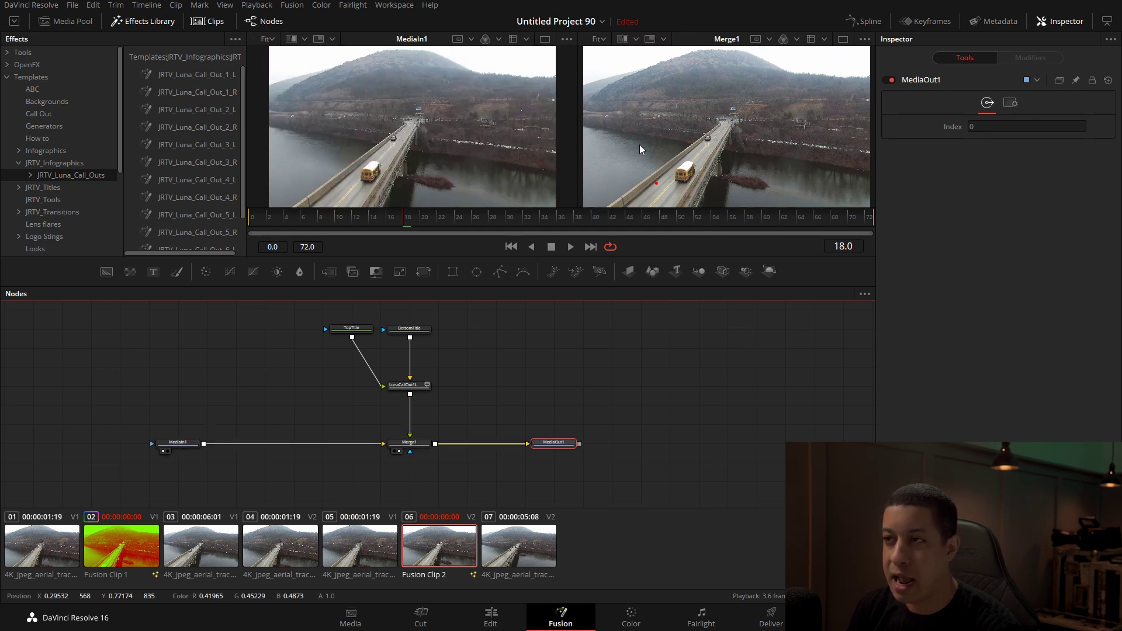
left_click_drag(470, 223, 615, 220)
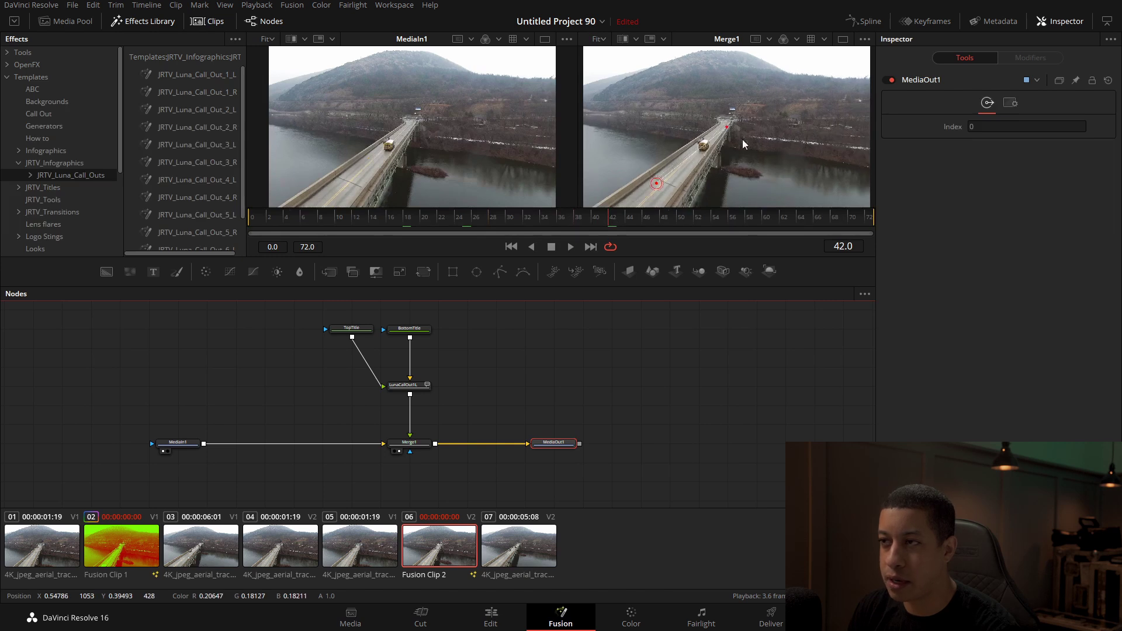
left_click(758, 217)
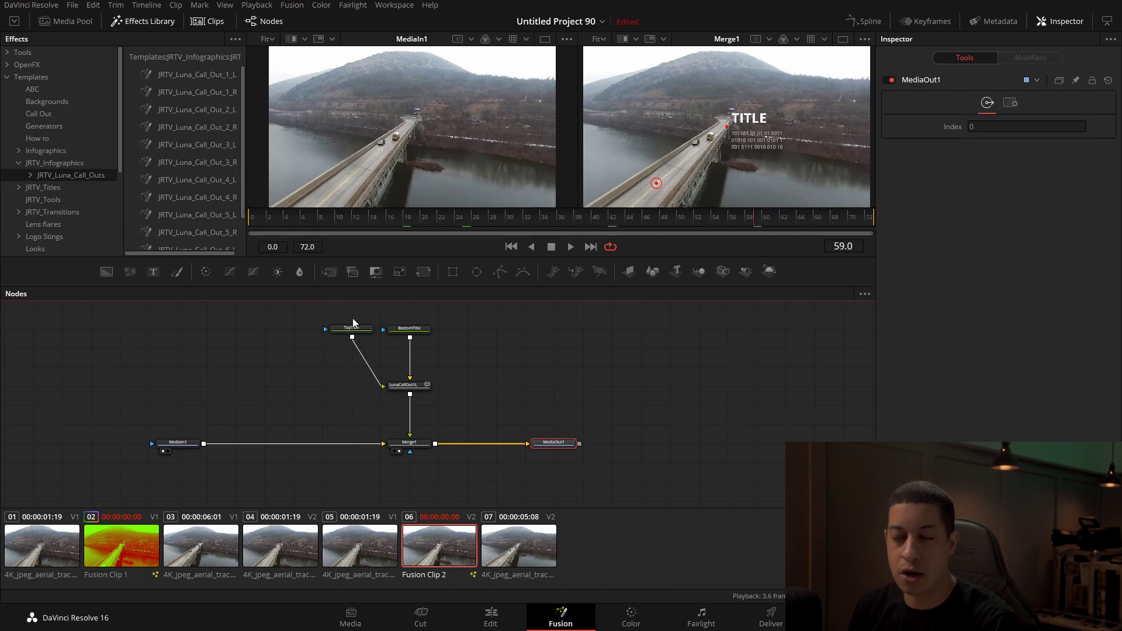
- Connect the LunaCallOut1L output straight to MediaOut1, view MediaOut1, and check the call-out over Video 1 on the Edit page
left_click_drag(411, 394, 529, 449)
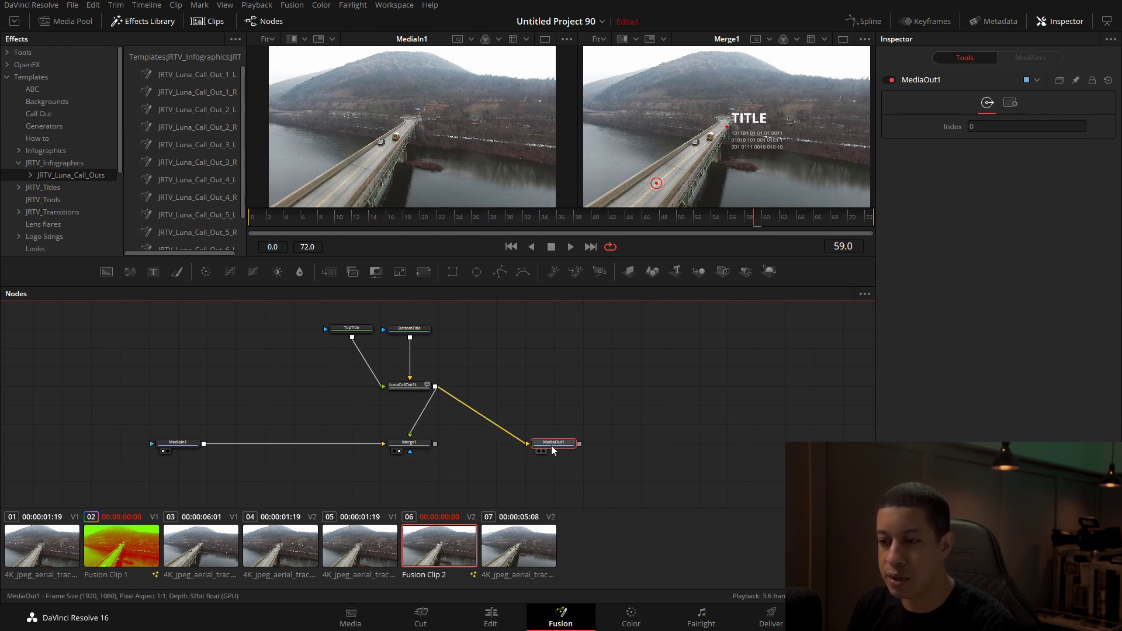
key("2")
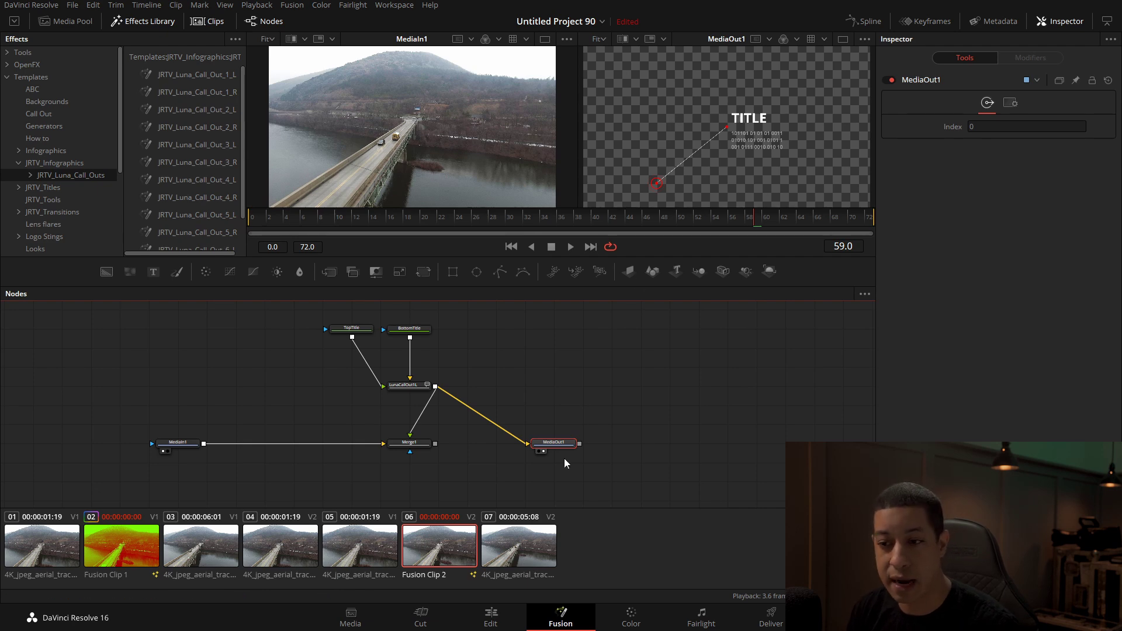
left_click(511, 626)
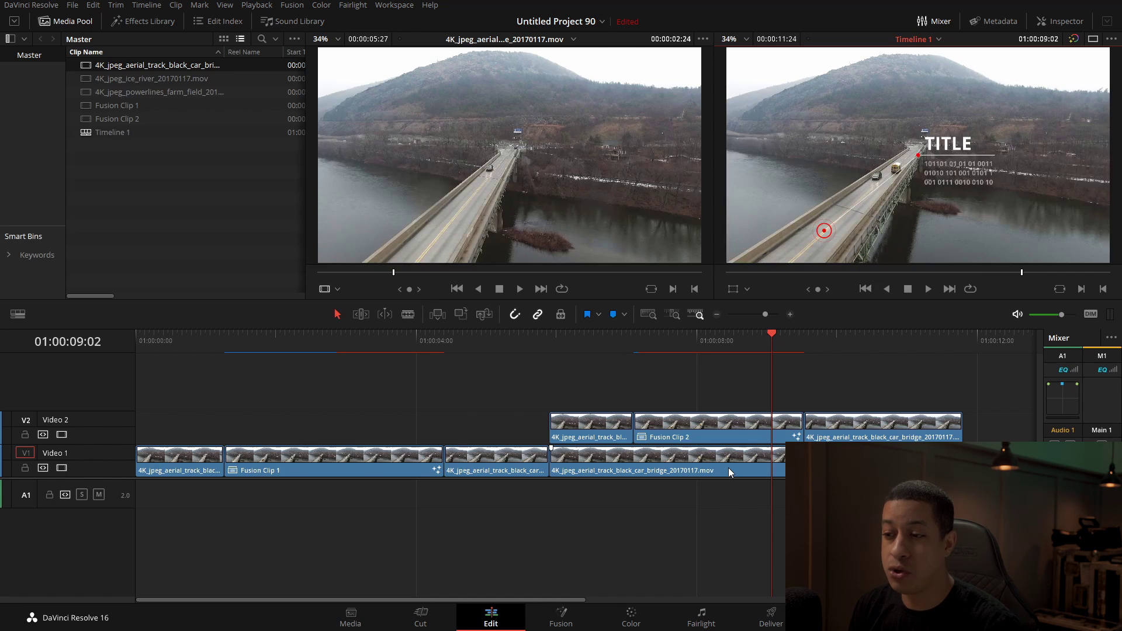
left_click(728, 469)
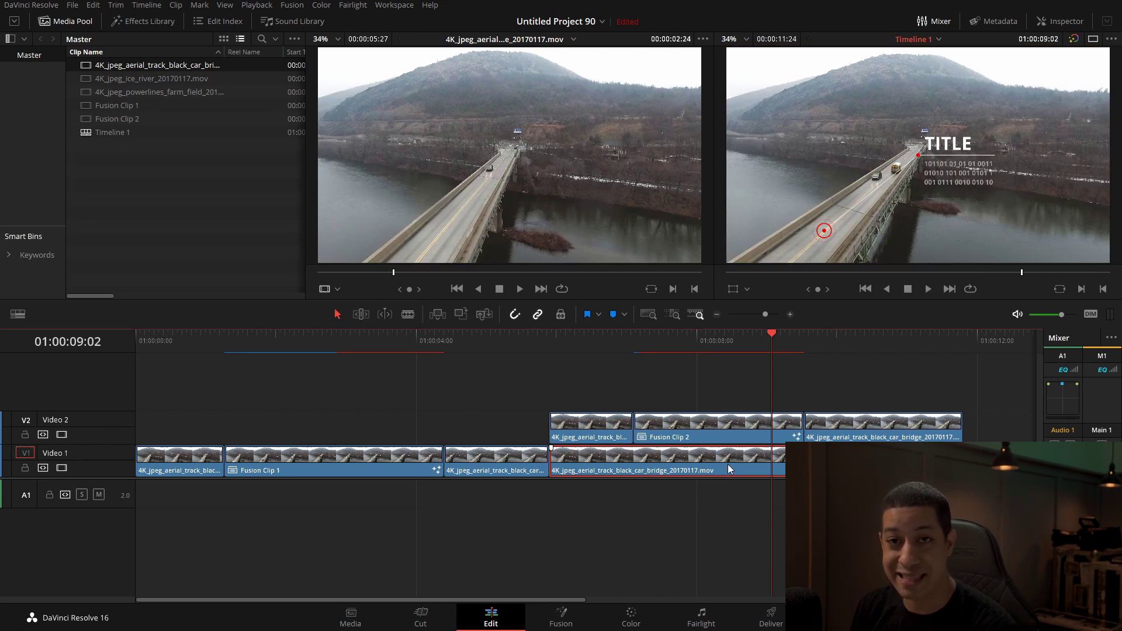
mouse_move(750, 338)
left_mouse_down()
mouse_move(620, 348)
mouse_move(741, 344)
left_mouse_up()
- Insert a Tracker node after MediaIn1 in Fusion, view it in the first viewer, and place its pattern box on the bus at frame 6
left_click(575, 620)
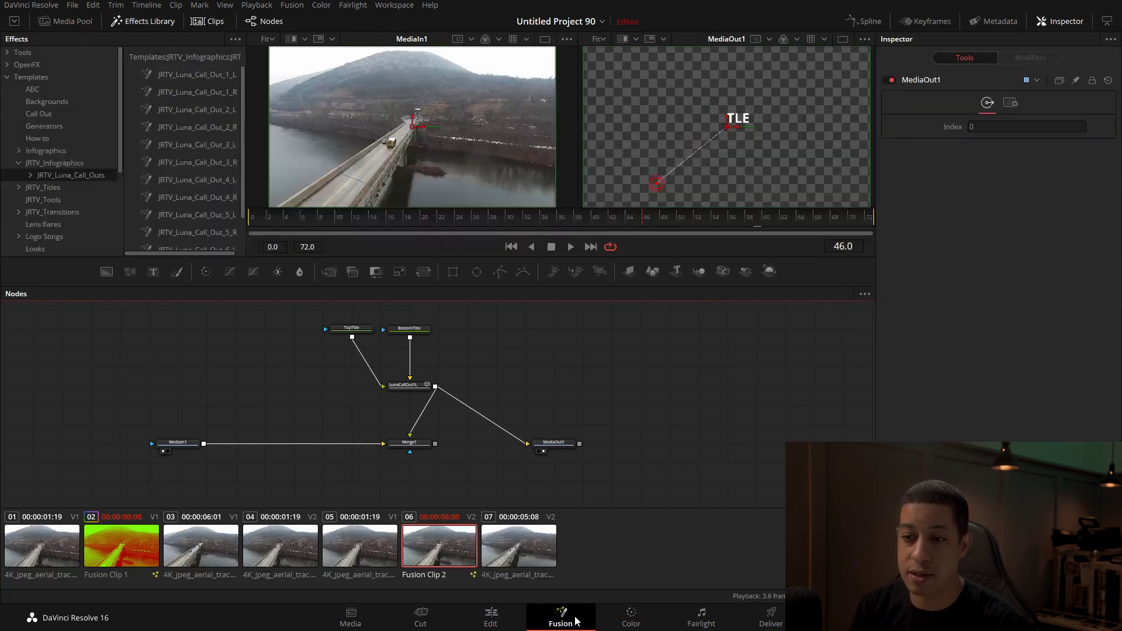
left_click(285, 424)
key("shift+space")
type("tracker")
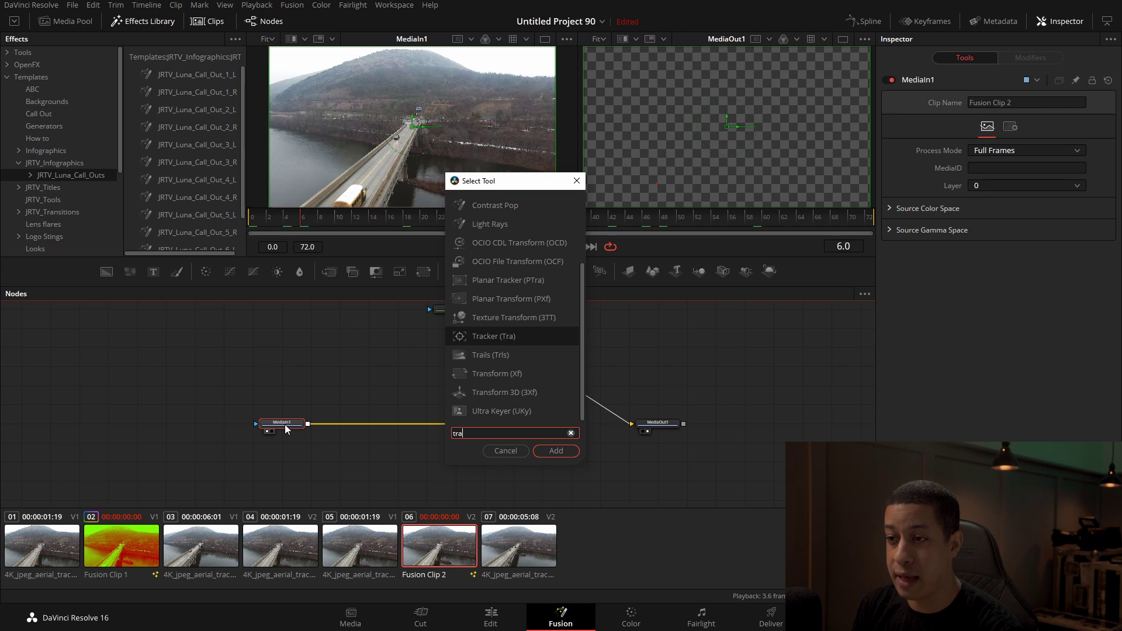
key("Return")
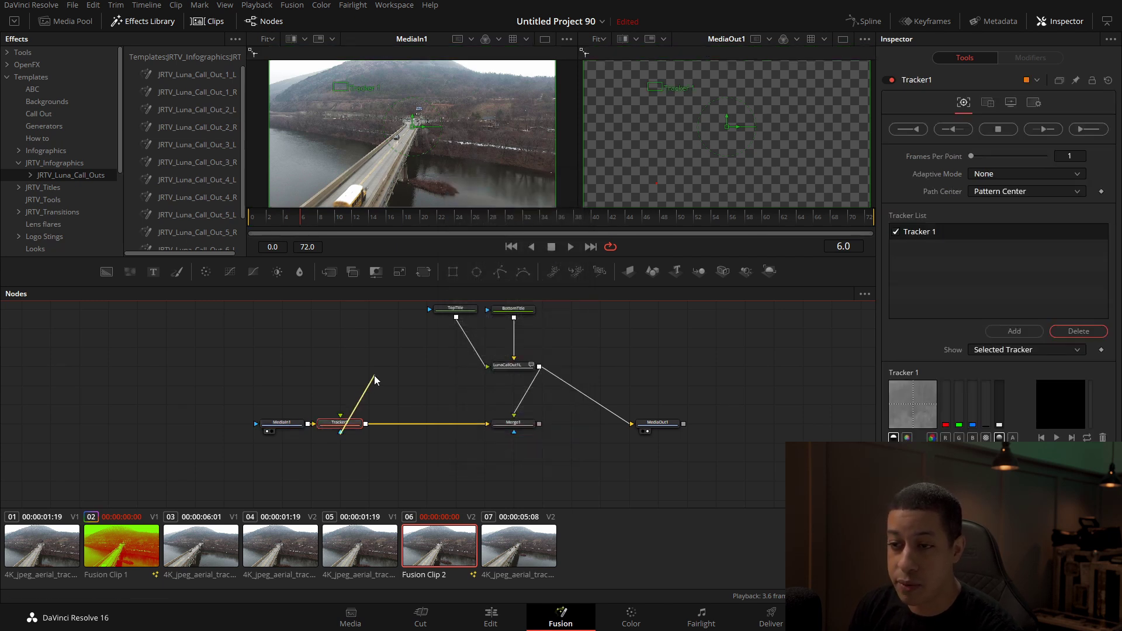
left_click_drag(339, 423, 368, 347)
key("1")
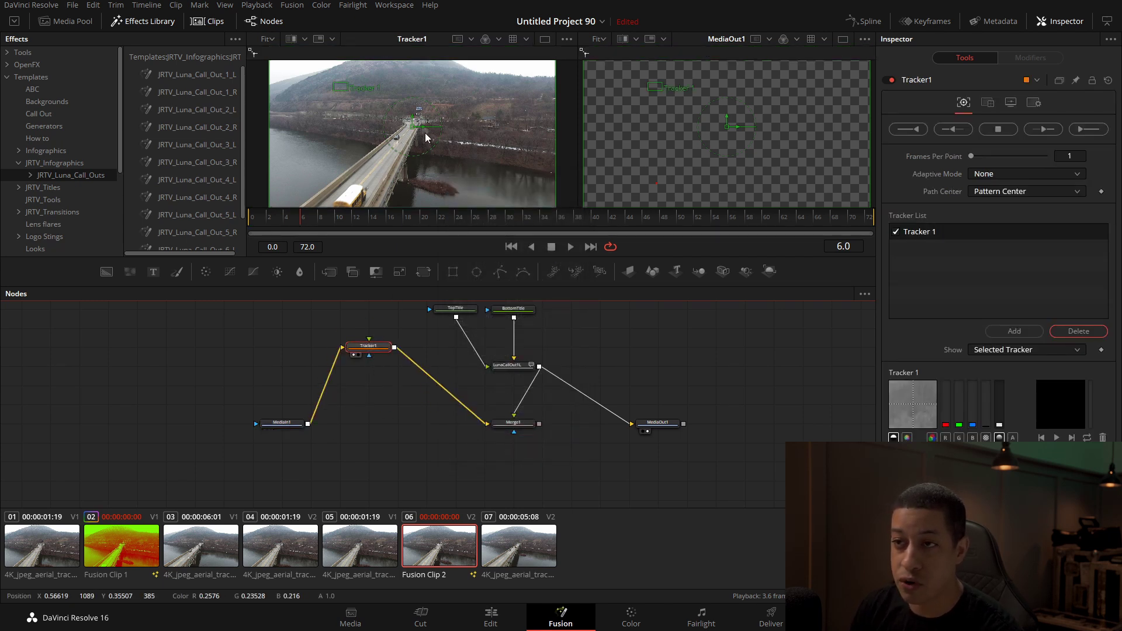
left_click_drag(340, 86, 357, 186)
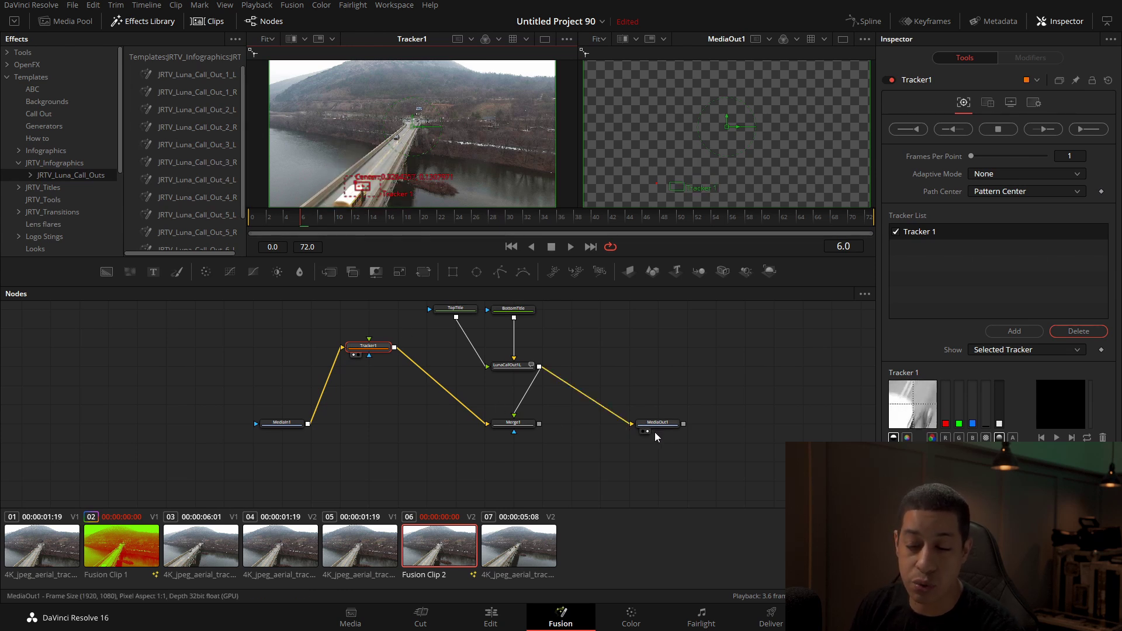
- Check the call-out over the bridge footage on the Edit page at 01:00:08:07 and 01:00:09:05
left_click(503, 615)
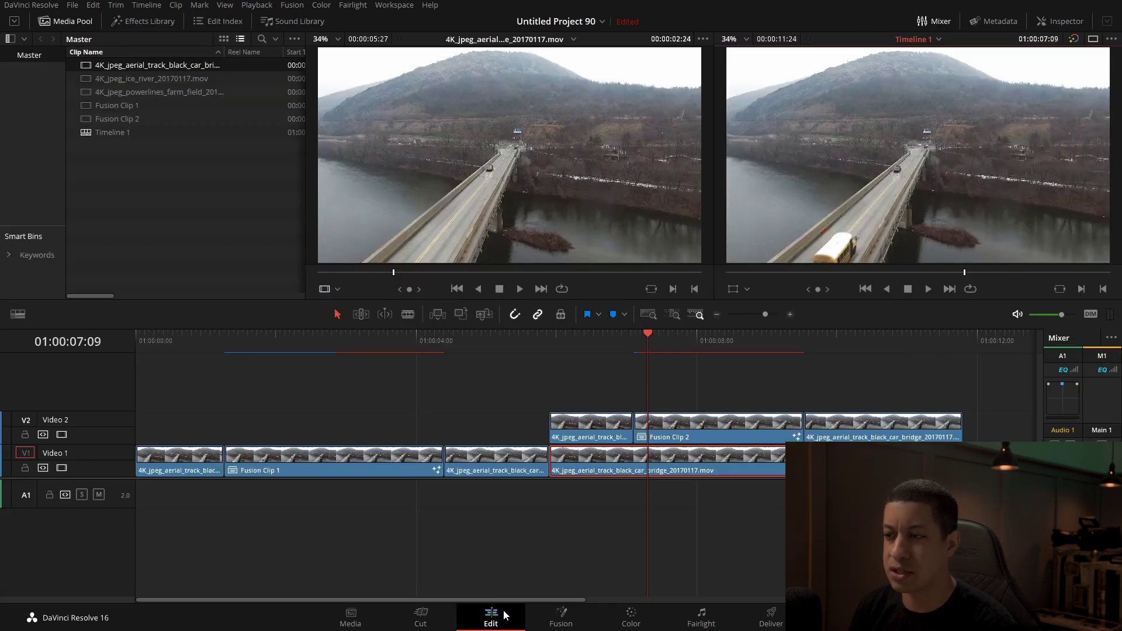
left_click(713, 339)
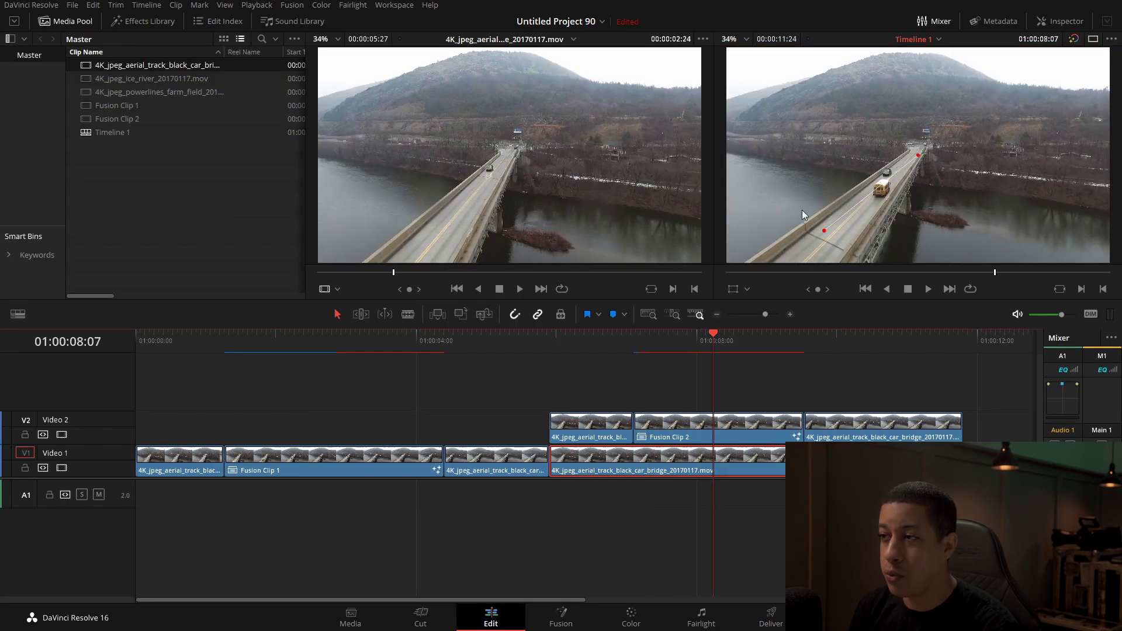
left_click(779, 339)
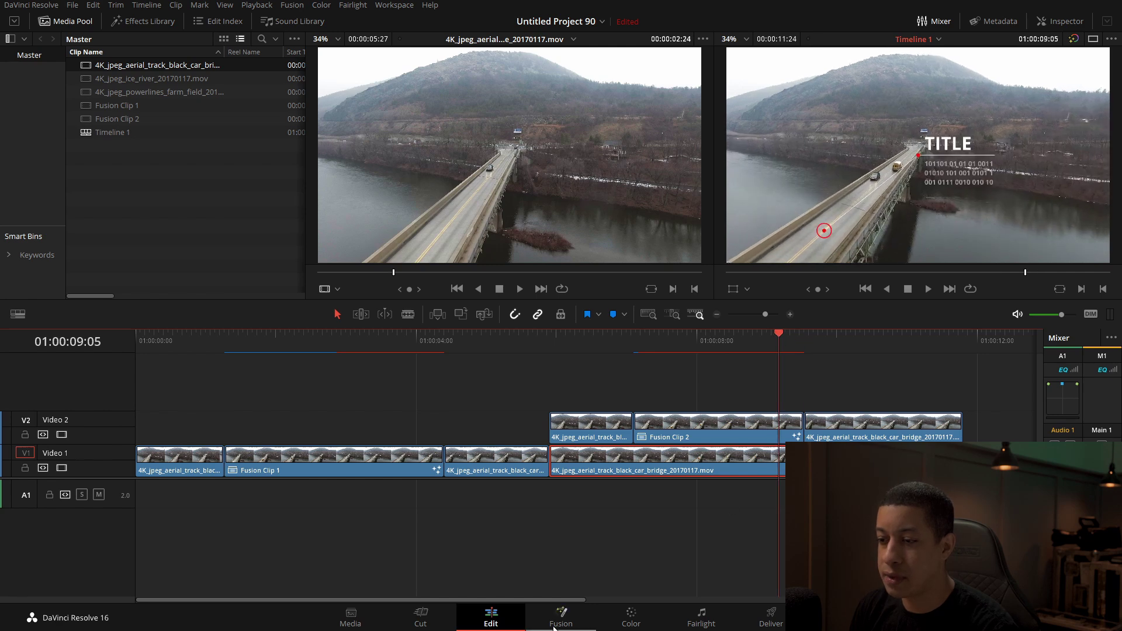
- Examine Fusion Clip 2 and the bridge clip just before it on the Color page
left_click(585, 624)
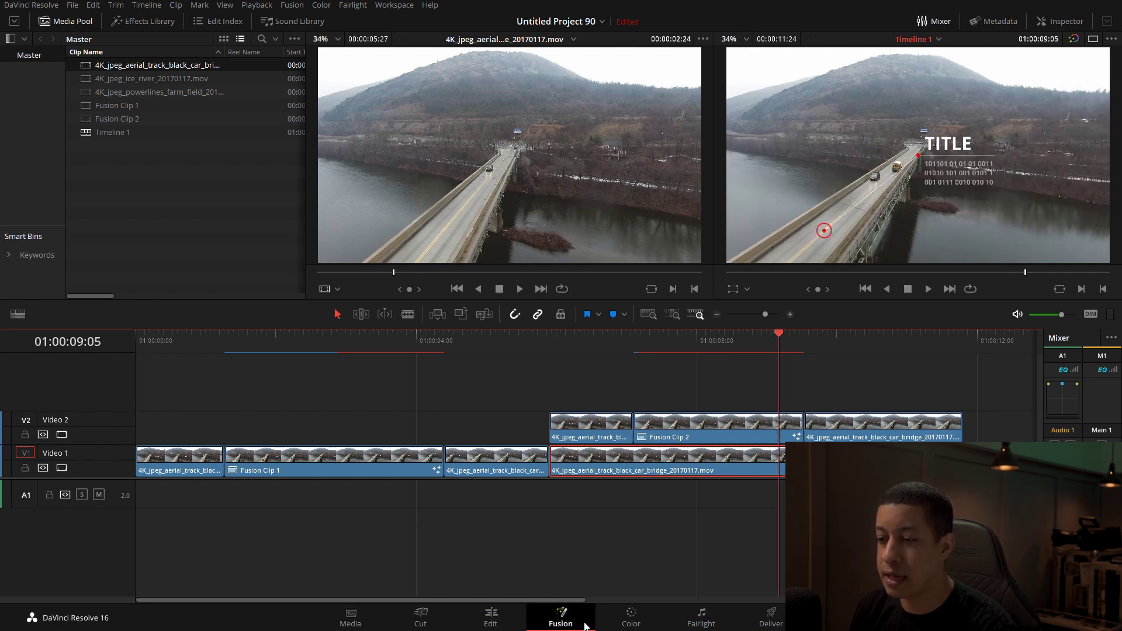
left_click(628, 623)
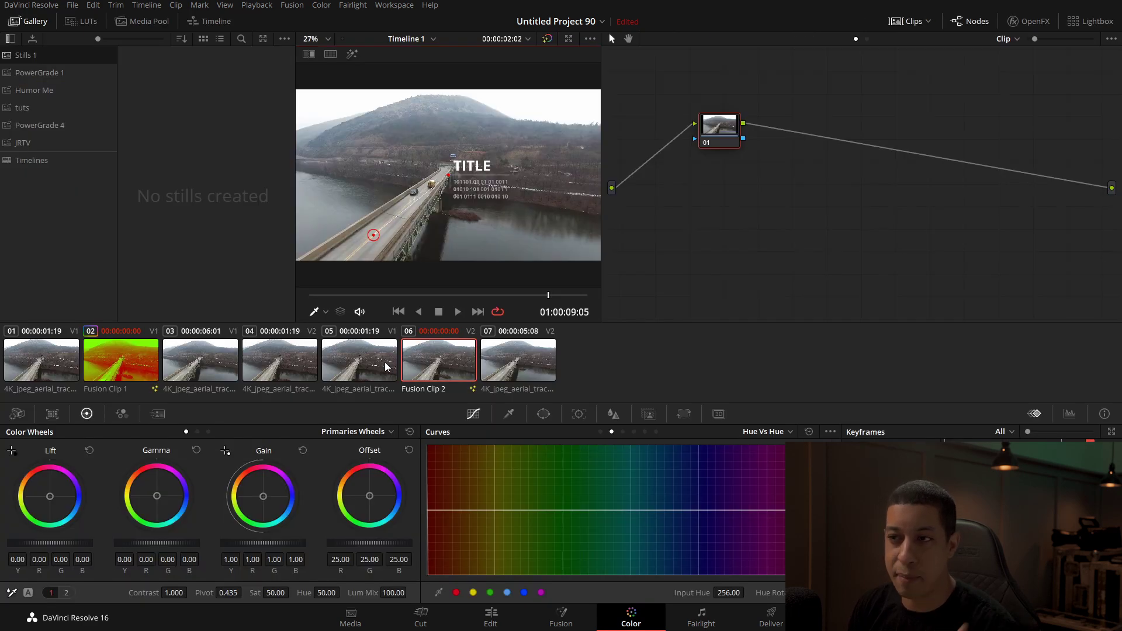
left_click(377, 368)
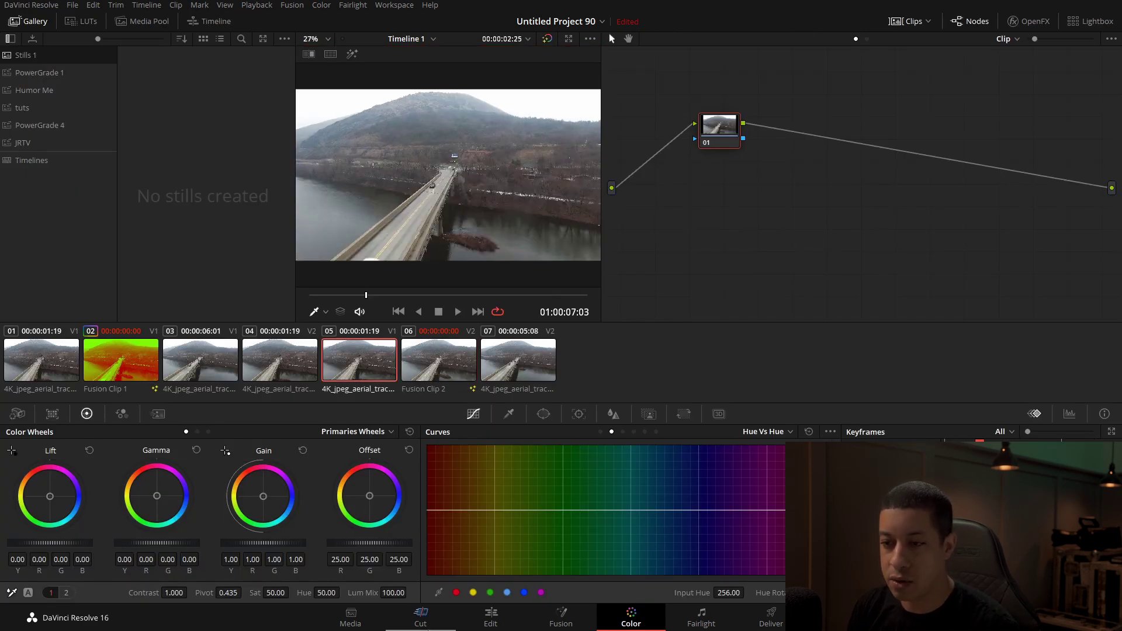
- Delete the leftover Video 2 segments before and after Fusion Clip 2 on the Edit page
left_click(494, 624)
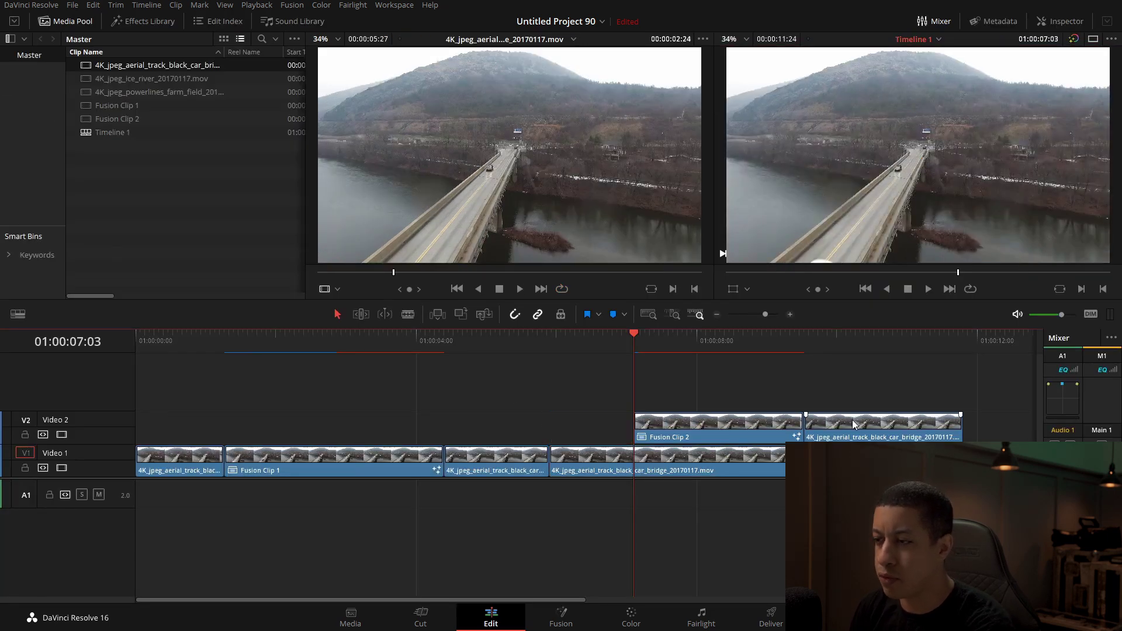
left_click(853, 425)
key("Delete")
- Grade the Video 1 bridge clip beneath Fusion Clip 2 with RGB Offset 58.68, 9.01, 83.54 and RGB Gain 0.48, 1.54, 0.01
left_click(561, 618)
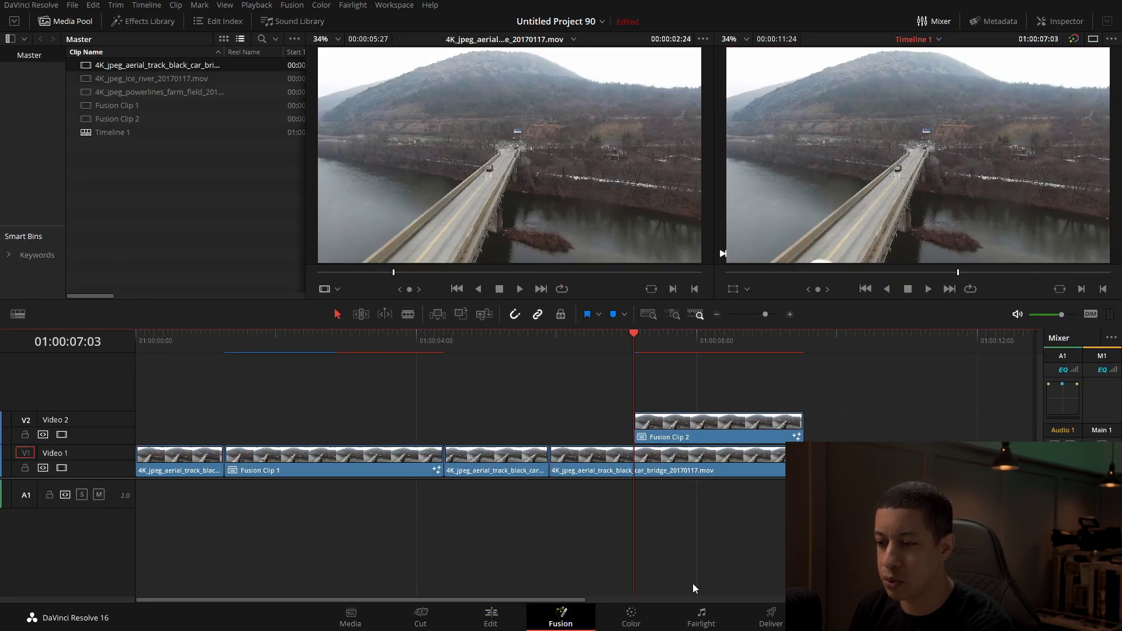
left_click(647, 623)
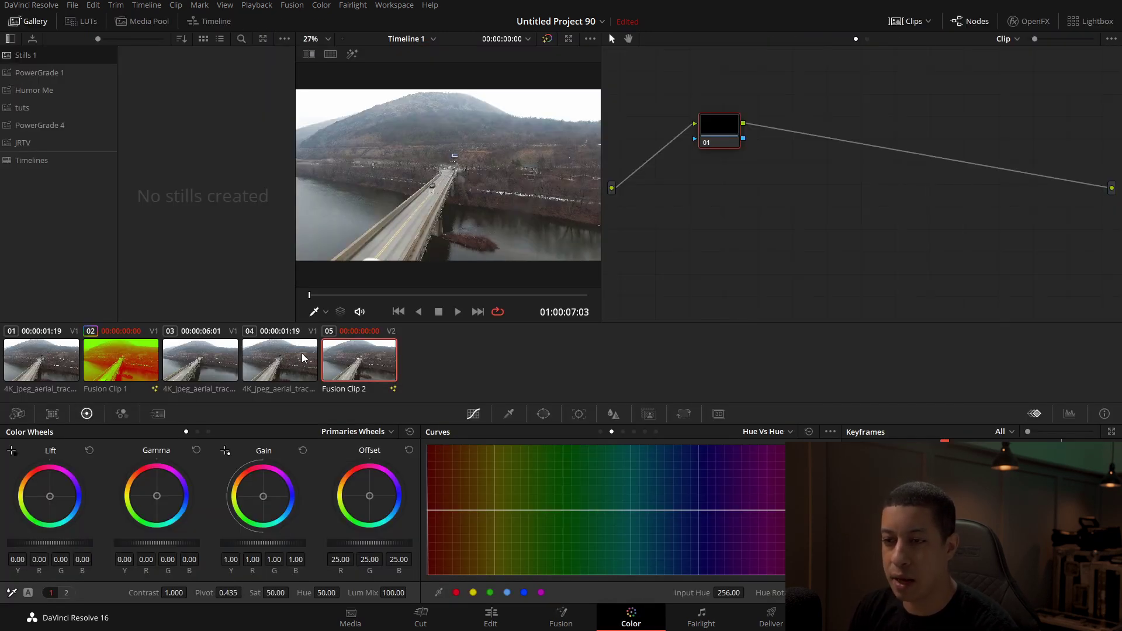
left_click(303, 358)
left_click_drag(370, 504, 396, 477)
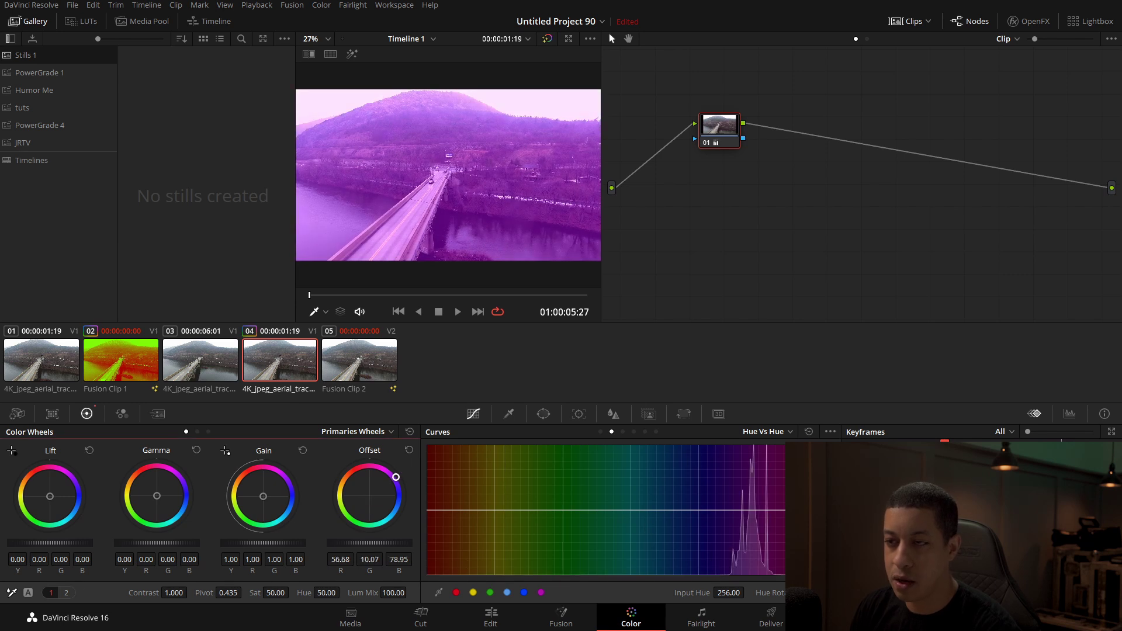
left_click_drag(266, 508, 231, 501)
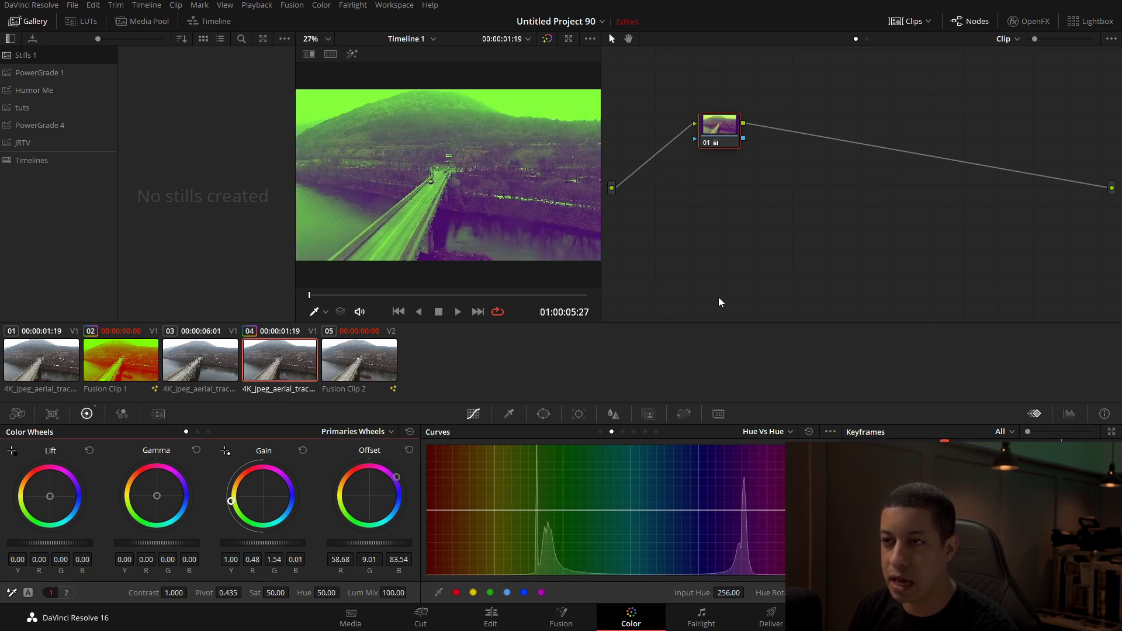
- Review the call-out over the graded Video 1 footage on the Edit page, scrubbing to 01:00:08:29
left_click(490, 616)
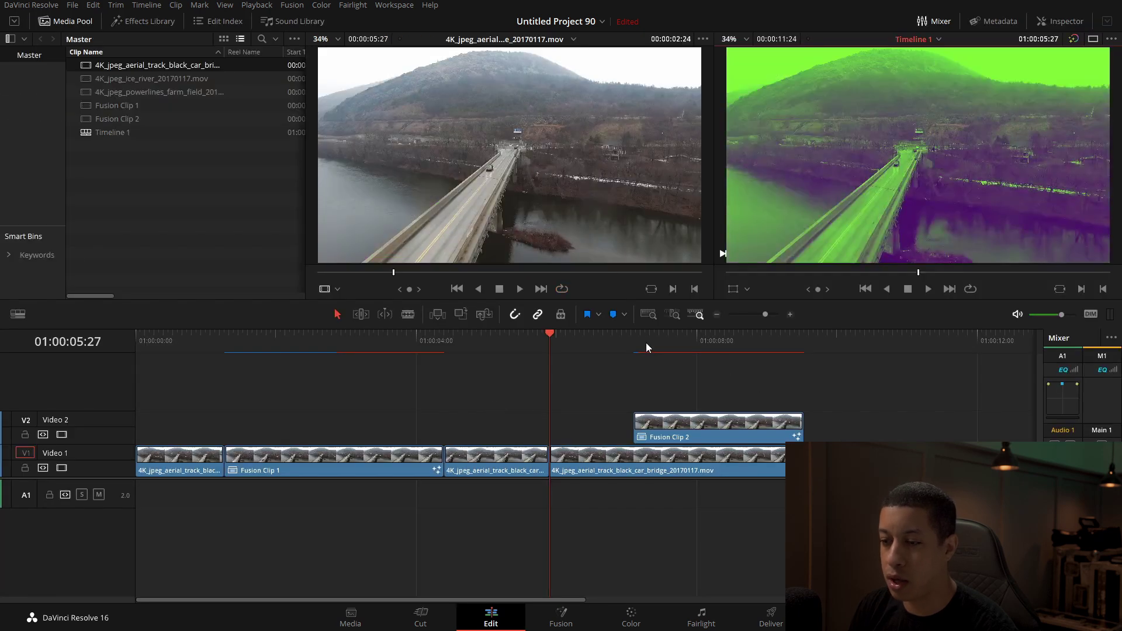
left_click(736, 350)
left_click_drag(738, 351, 765, 352)
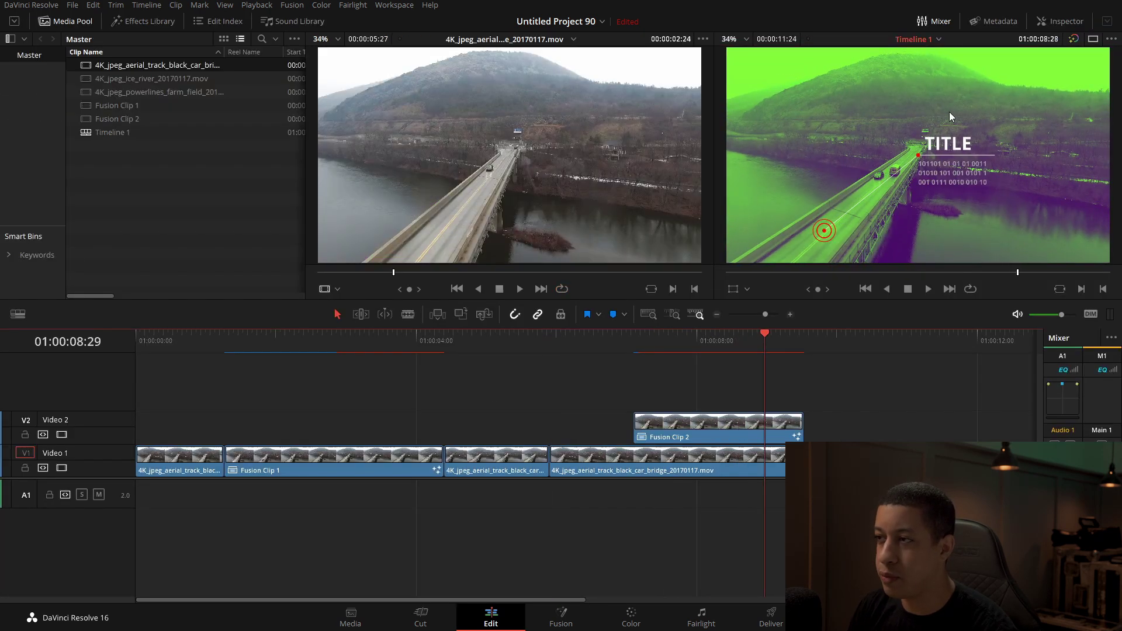